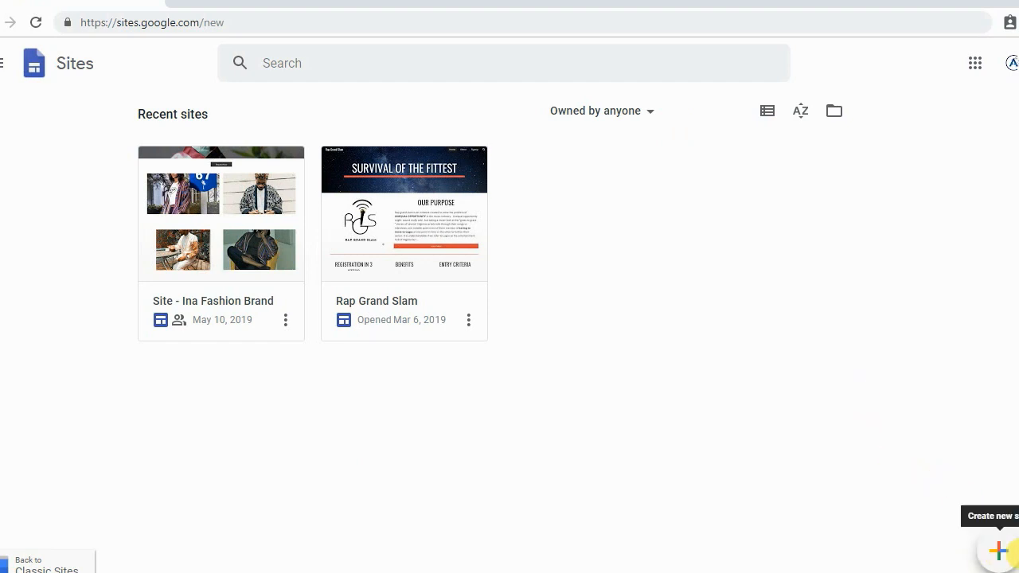
Create a new blank site and set the Simple theme's colour to purple
click(1001, 559)
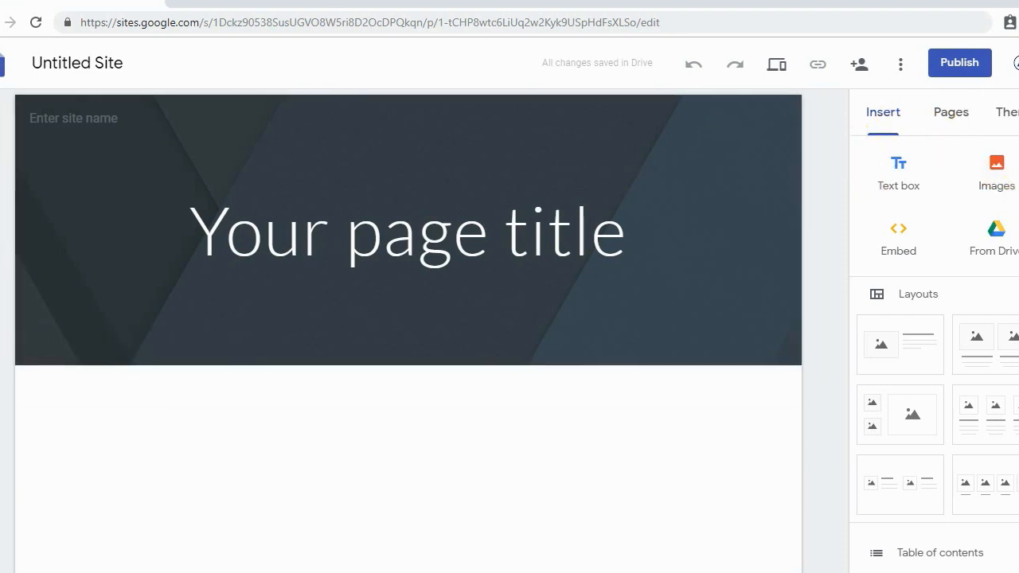
click(1009, 113)
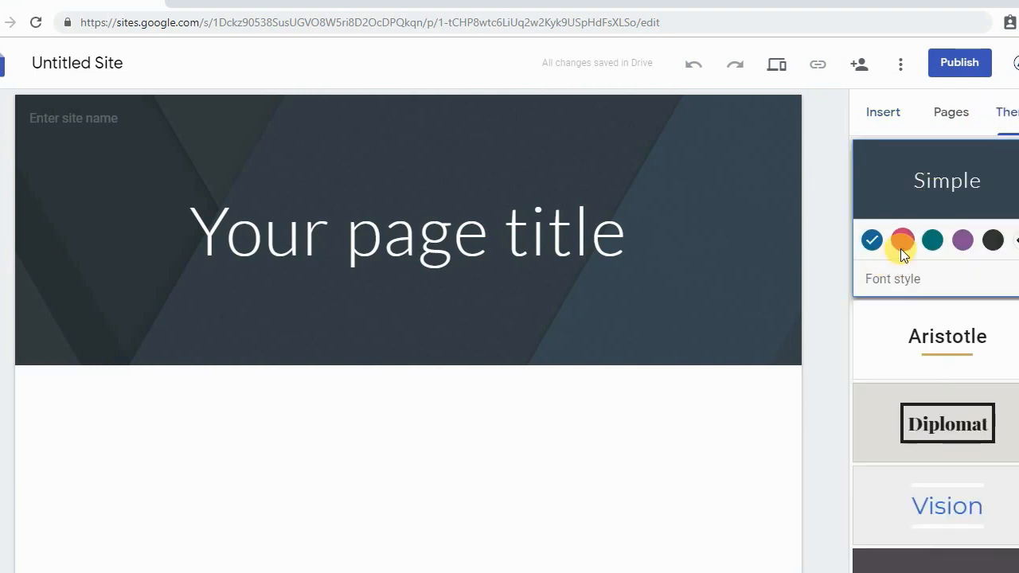
click(958, 244)
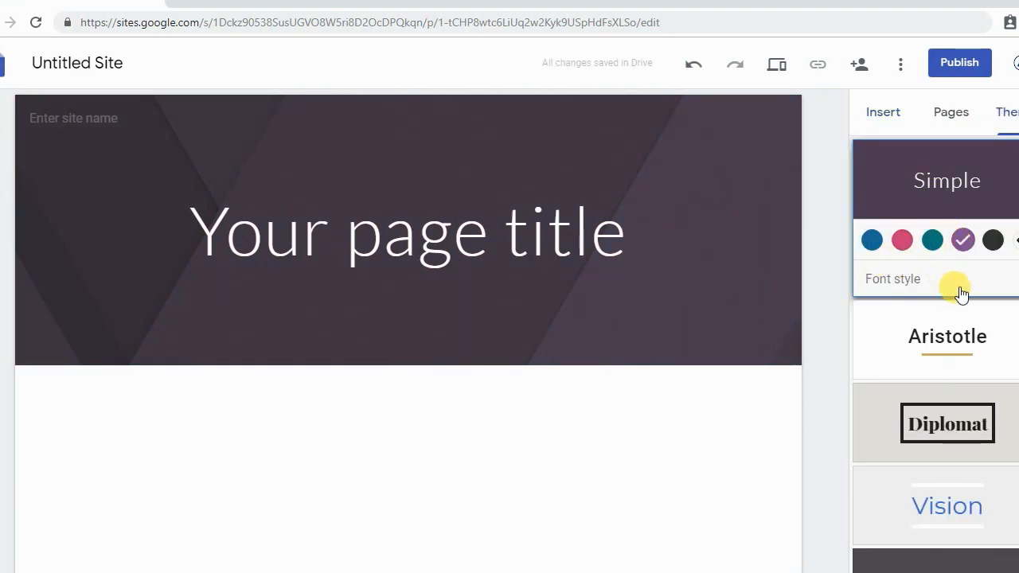
Add a new page named "Contact Me" to the site
click(951, 116)
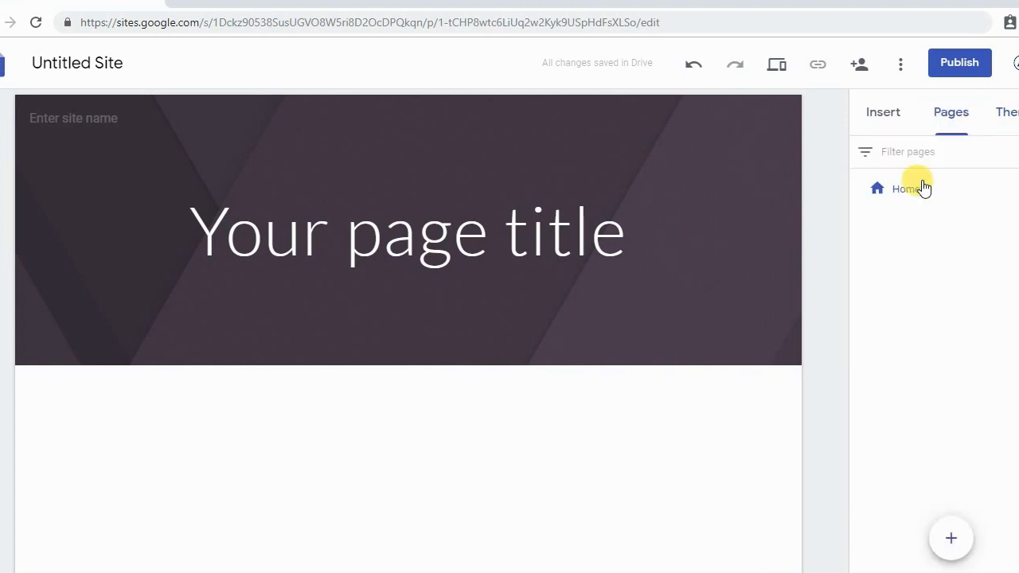
click(951, 544)
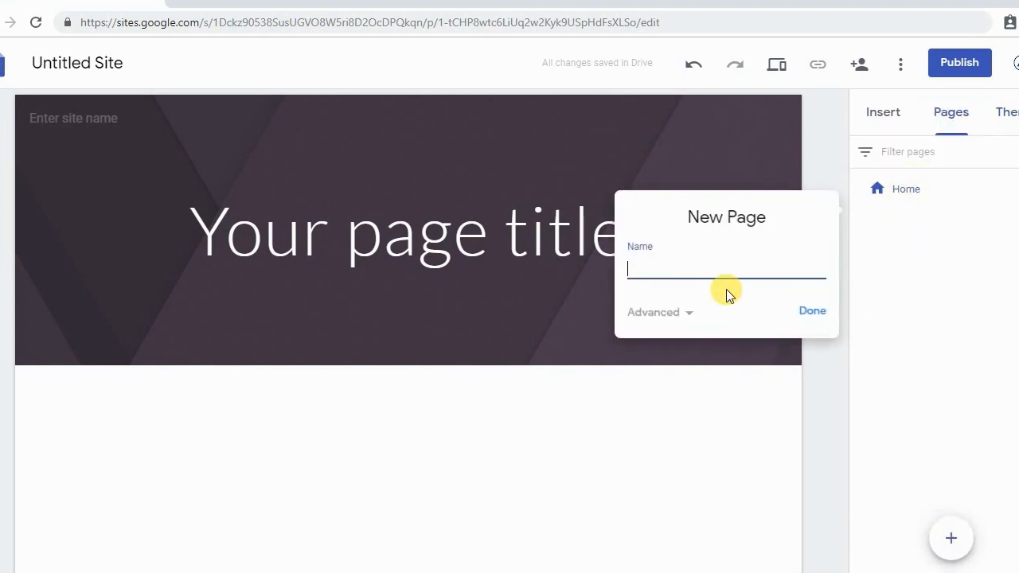
text(C)
key(BackSpace)
text(contach)
key(BackSpace)
key(BackSpace)
text(ct Me)
click(634, 268)
key(BackSpace)
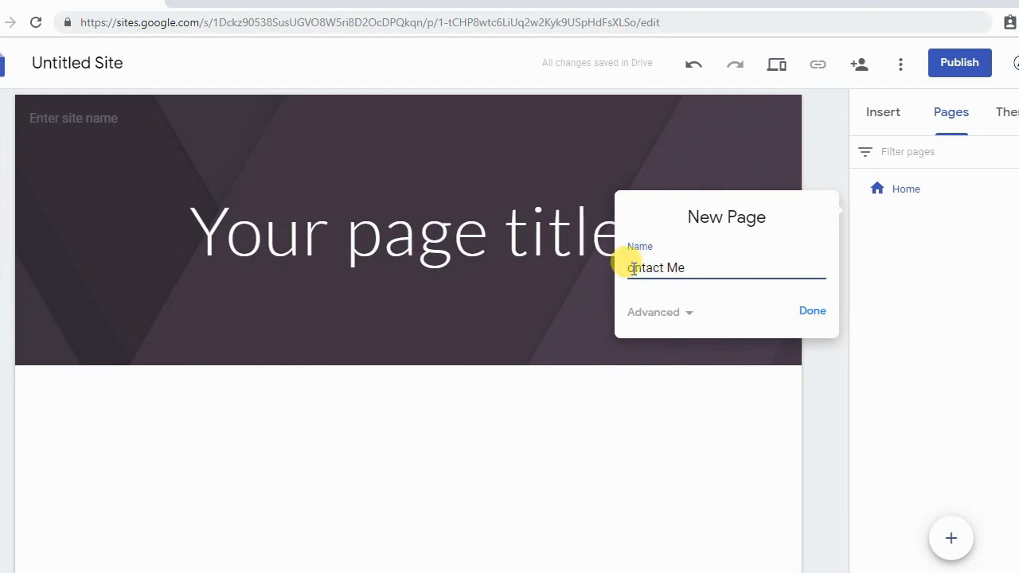
text(C)
click(810, 312)
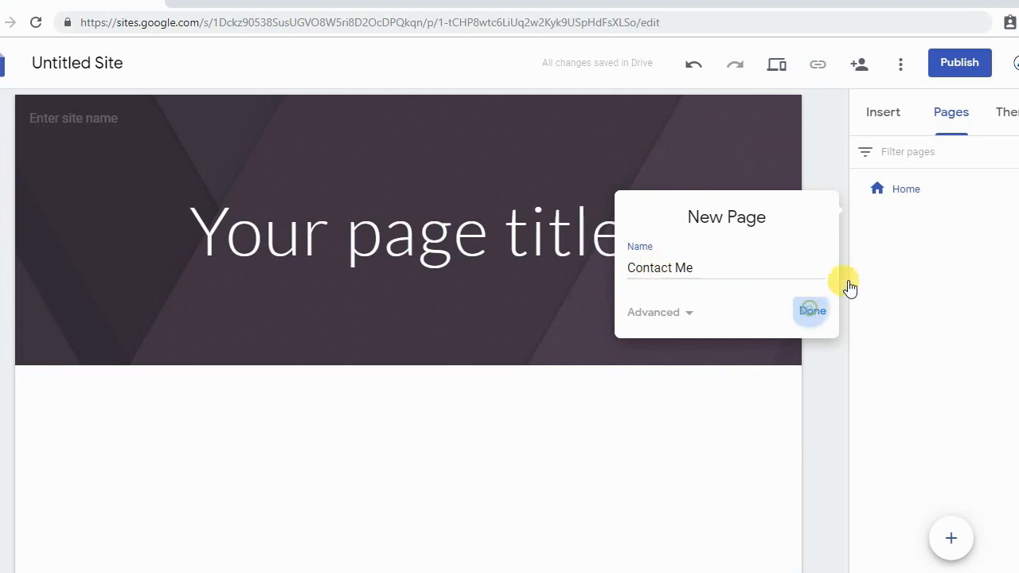
Add another new page named "Portfolio" to the site
click(951, 543)
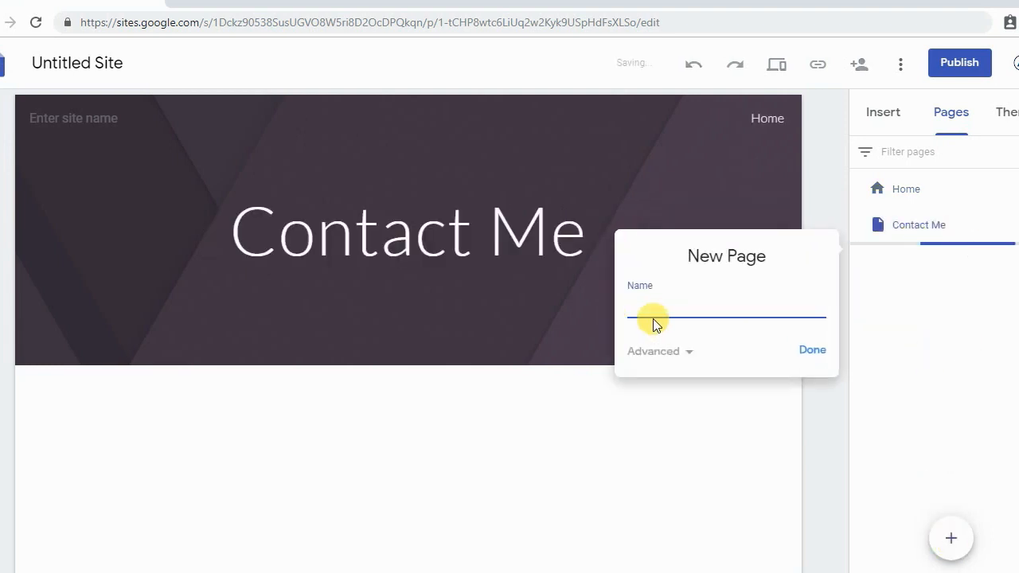
text(Portfol)
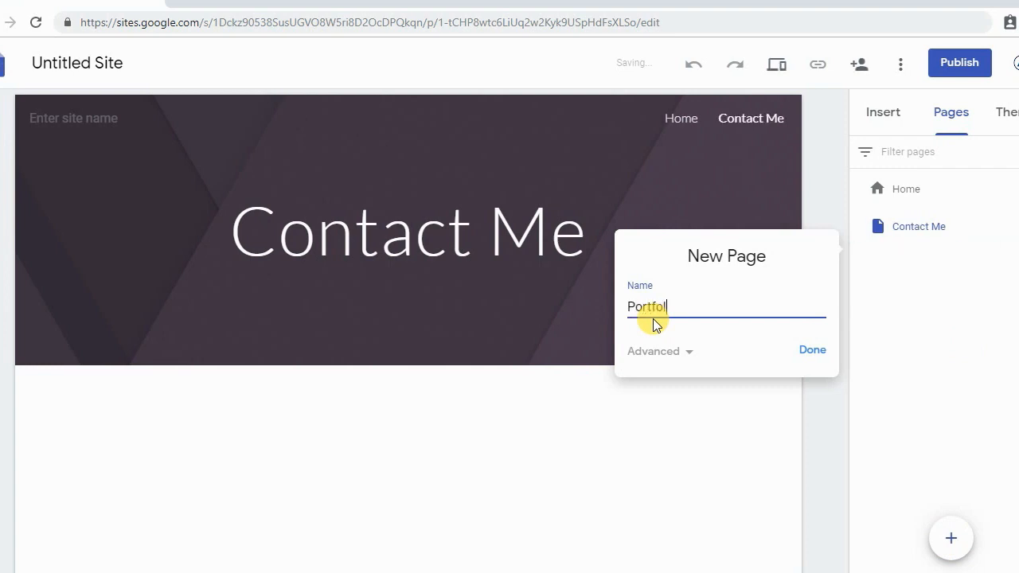
text(;io)
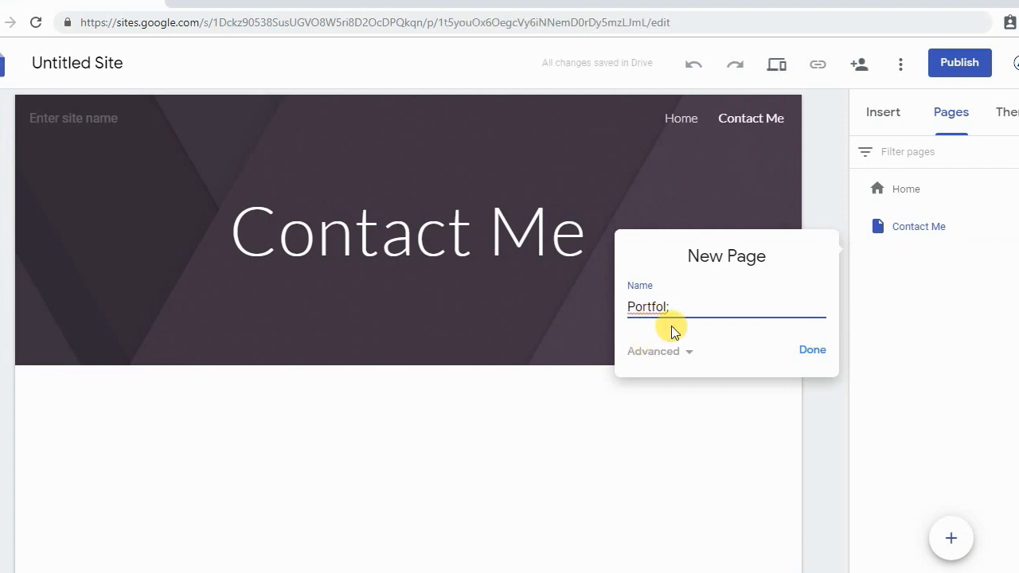
key(BackSpace)
text(io)
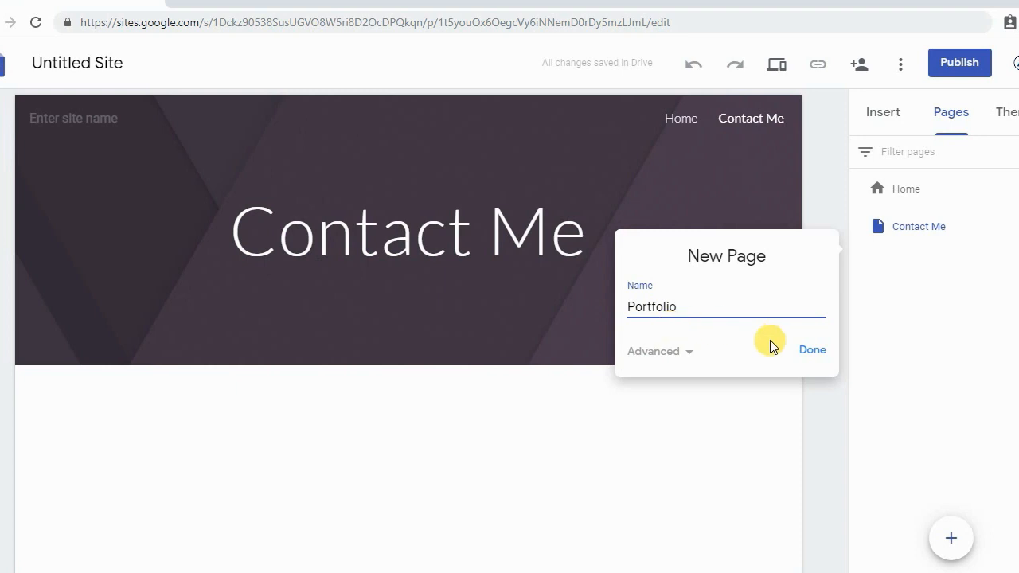
click(805, 350)
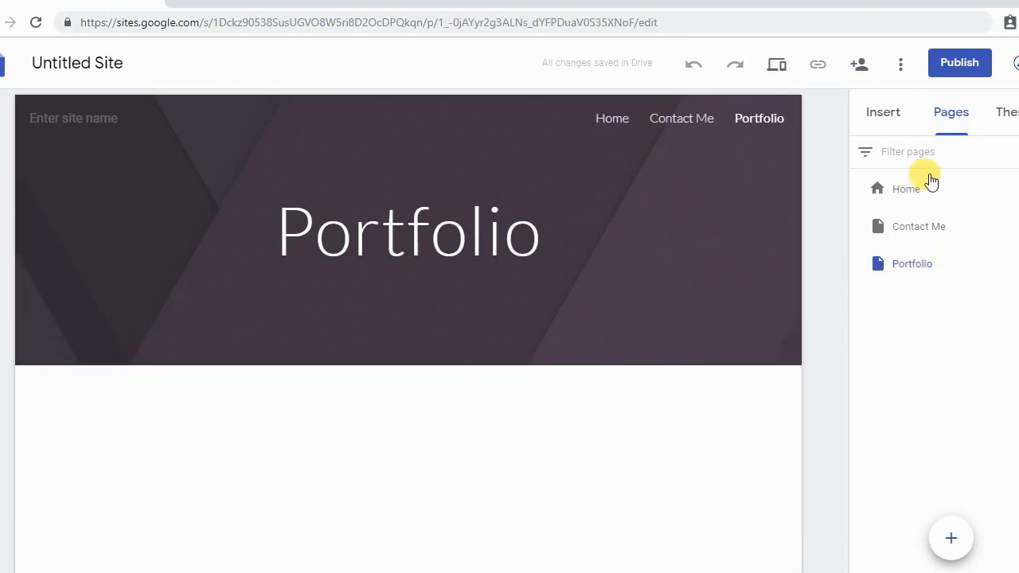
click(886, 120)
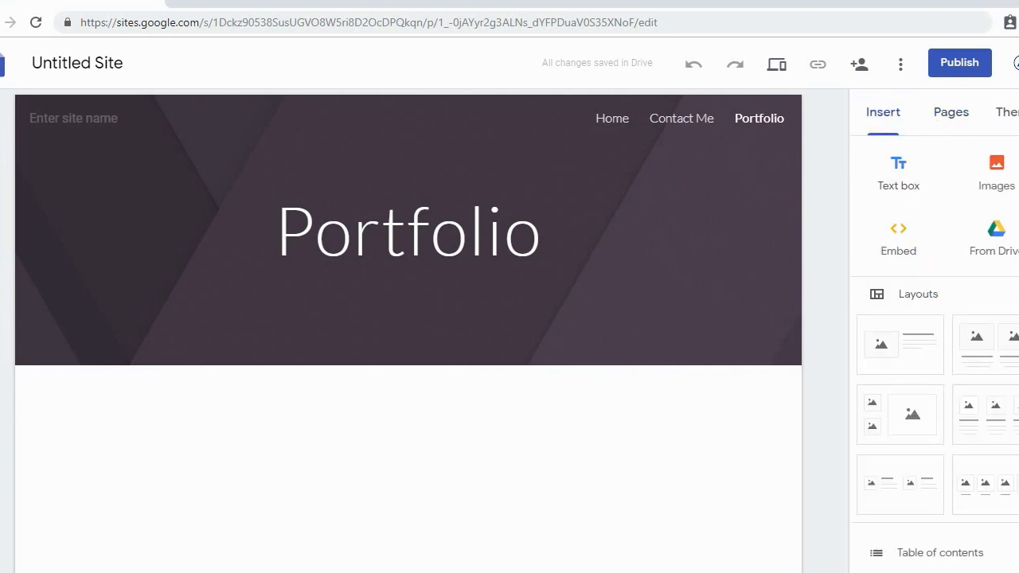
scroll(934, 348, down, 4)
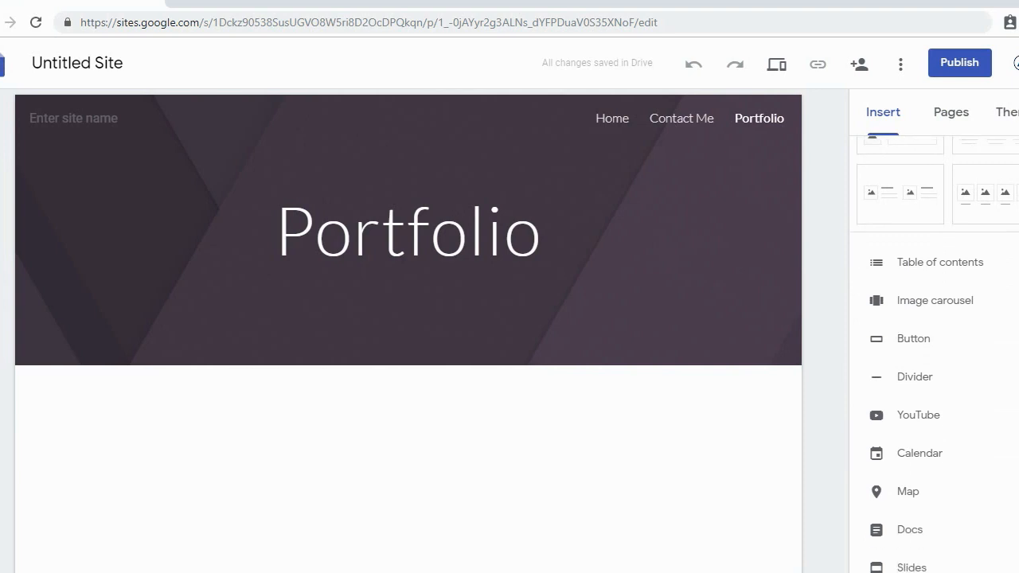
scroll(923, 318, down, 1)
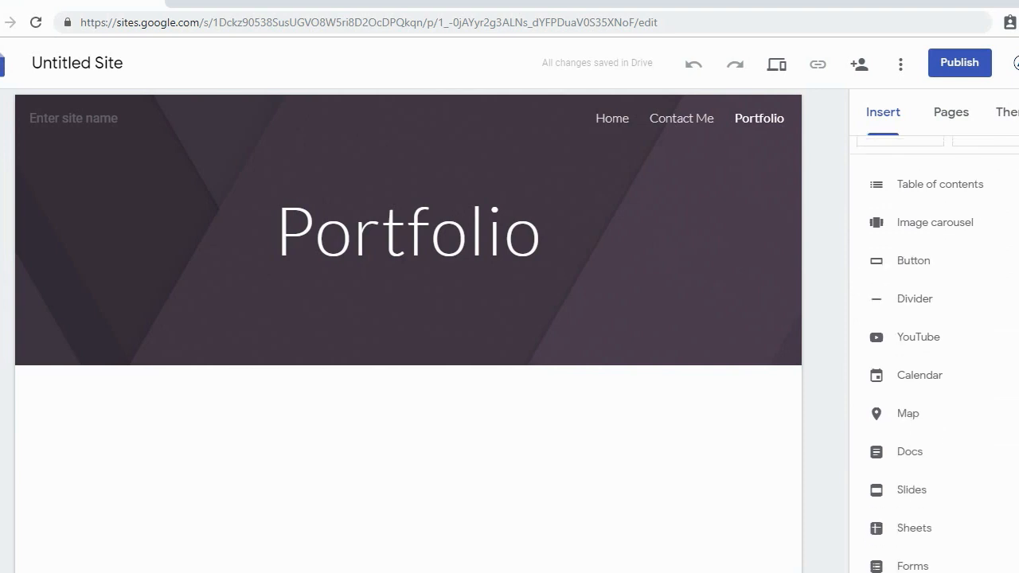
click(924, 339)
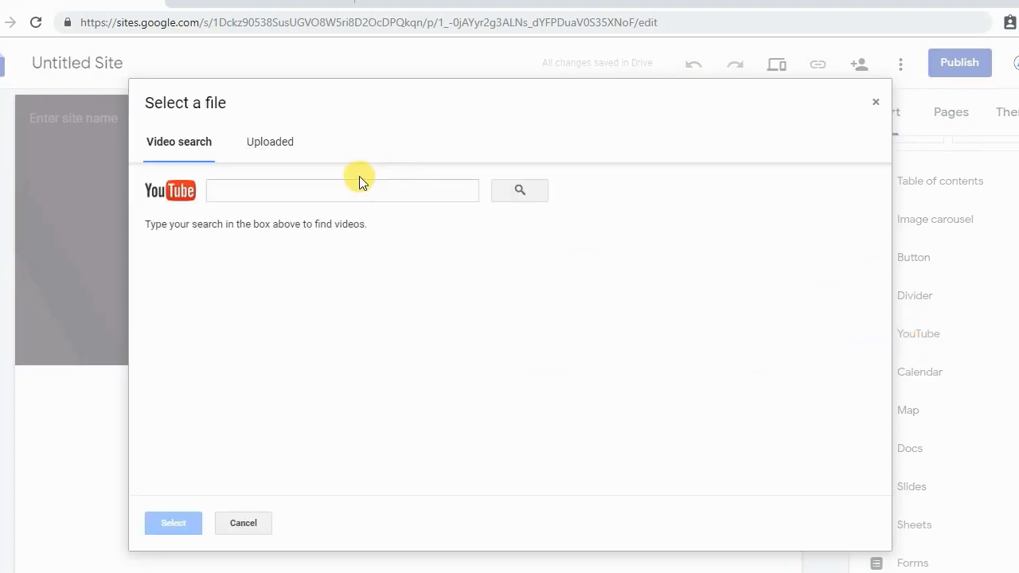
click(339, 185)
text(https://www.youtube.com/watch?v=LyBIT0Q7fOc)
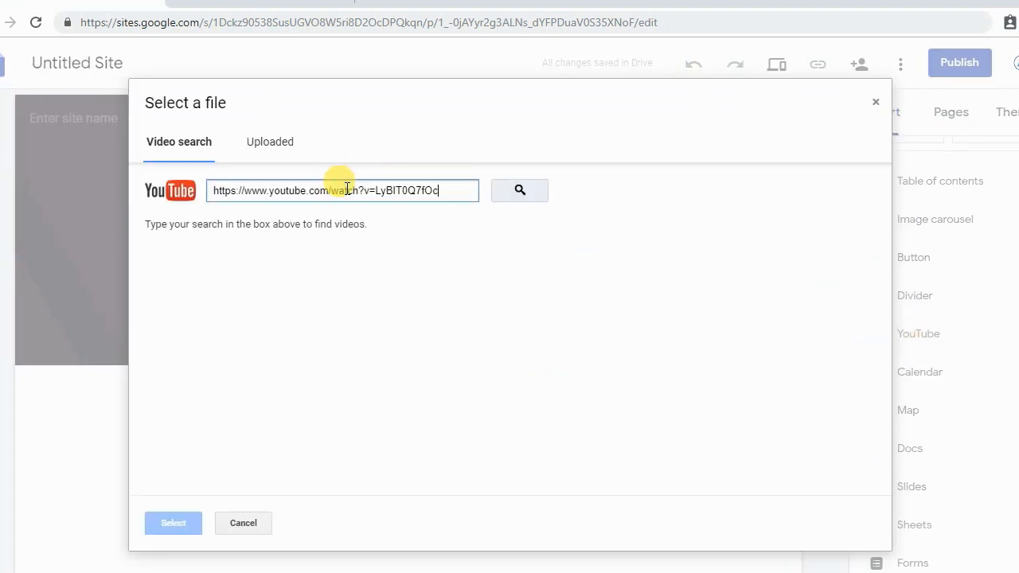
click(519, 193)
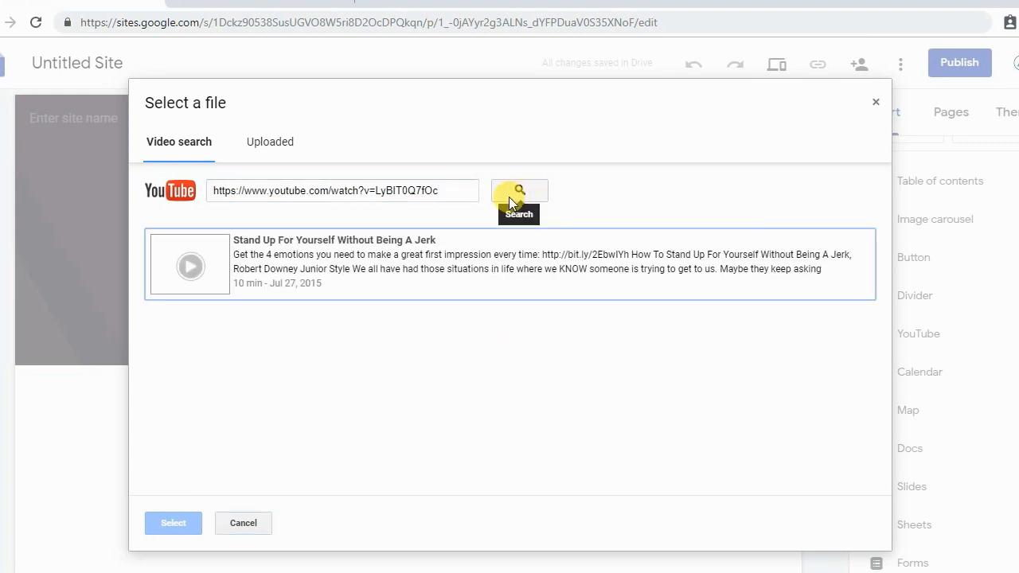
click(281, 287)
click(177, 523)
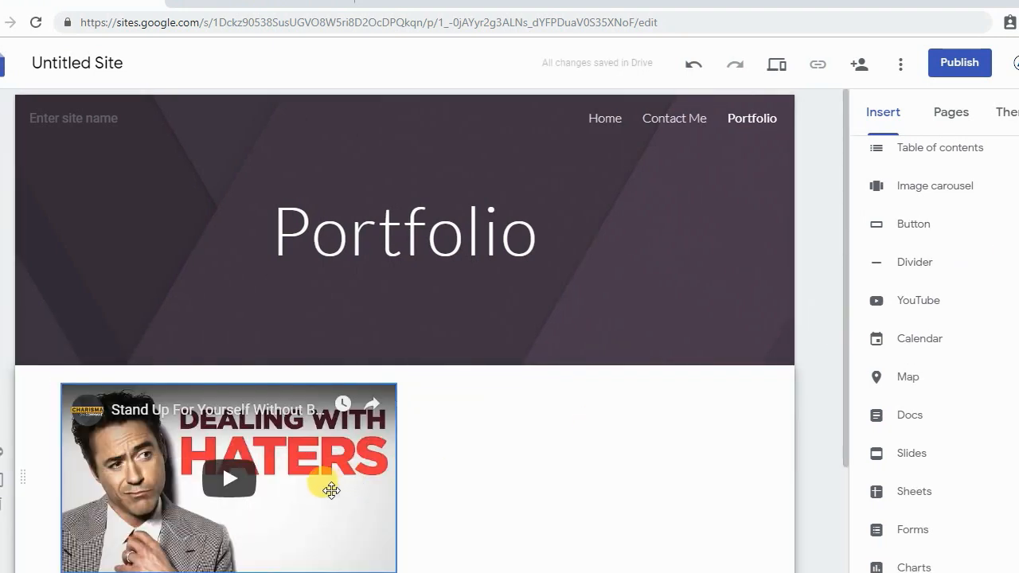
drag(279, 470, 412, 462)
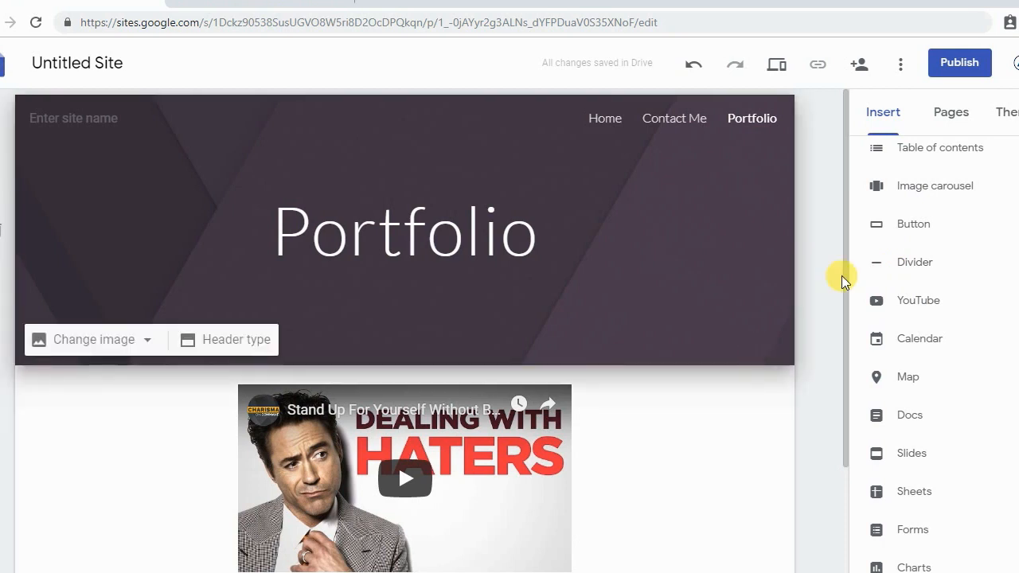
click(913, 226)
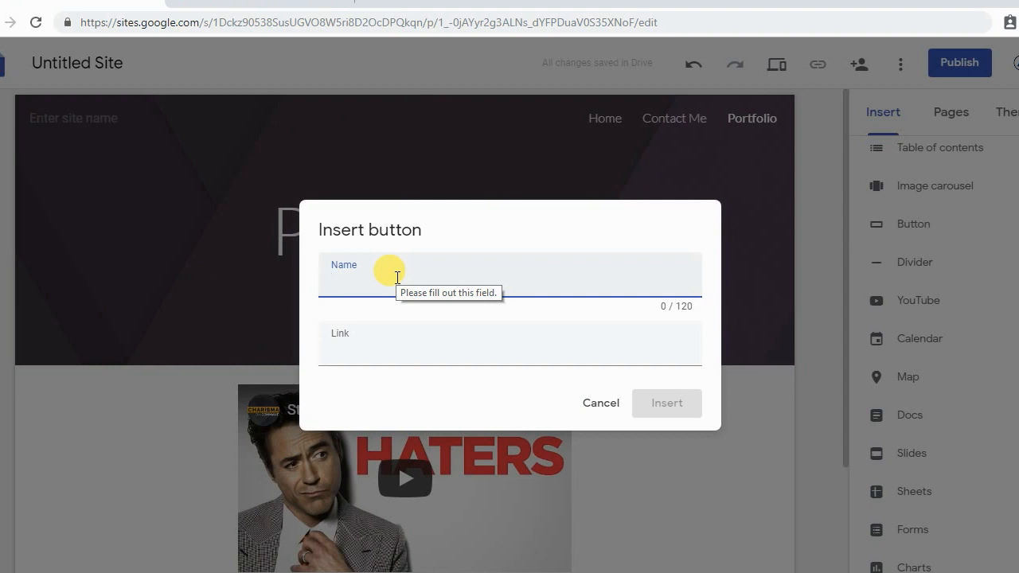
text(Watch Me)
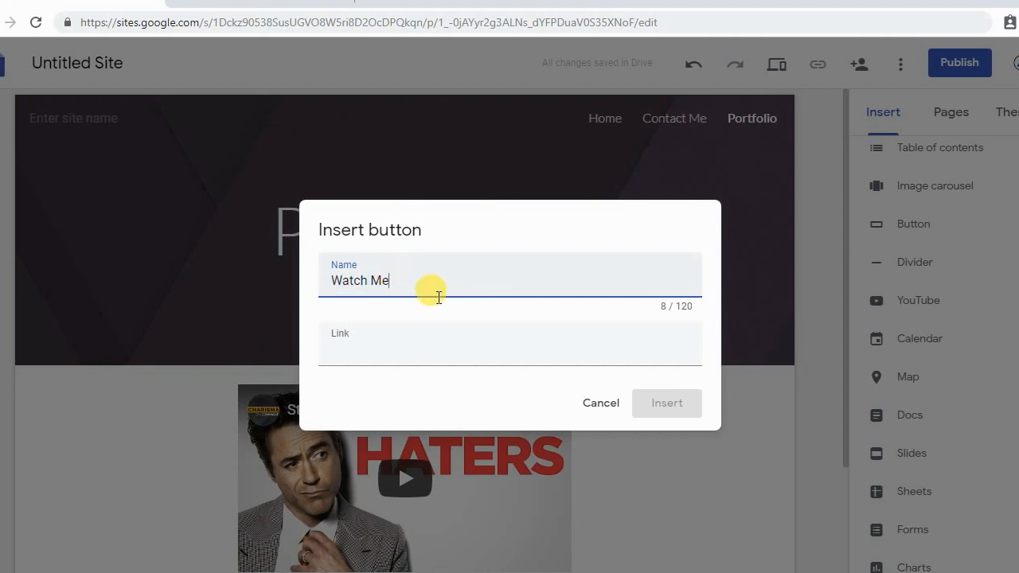
click(438, 335)
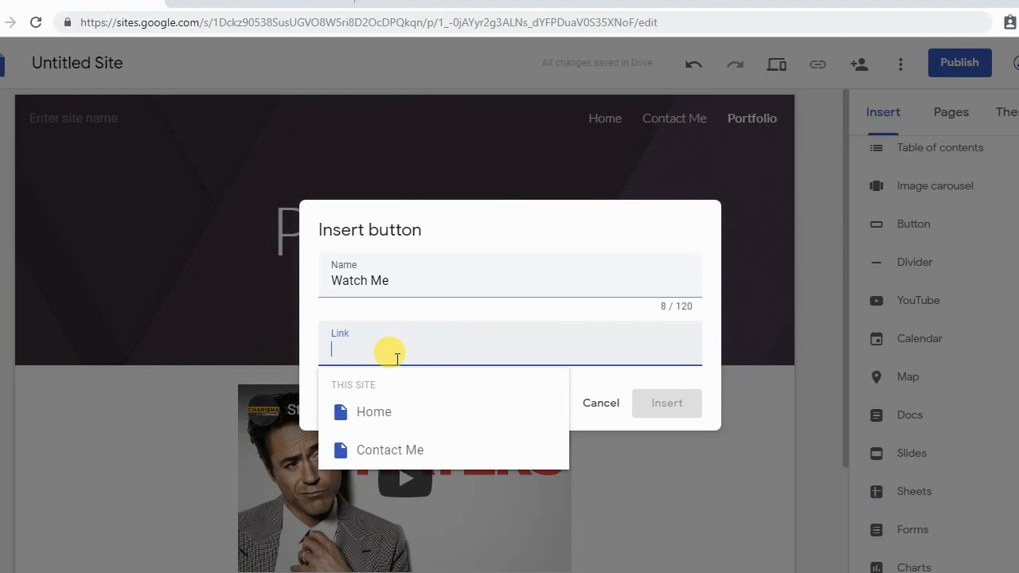
drag(398, 280, 327, 281)
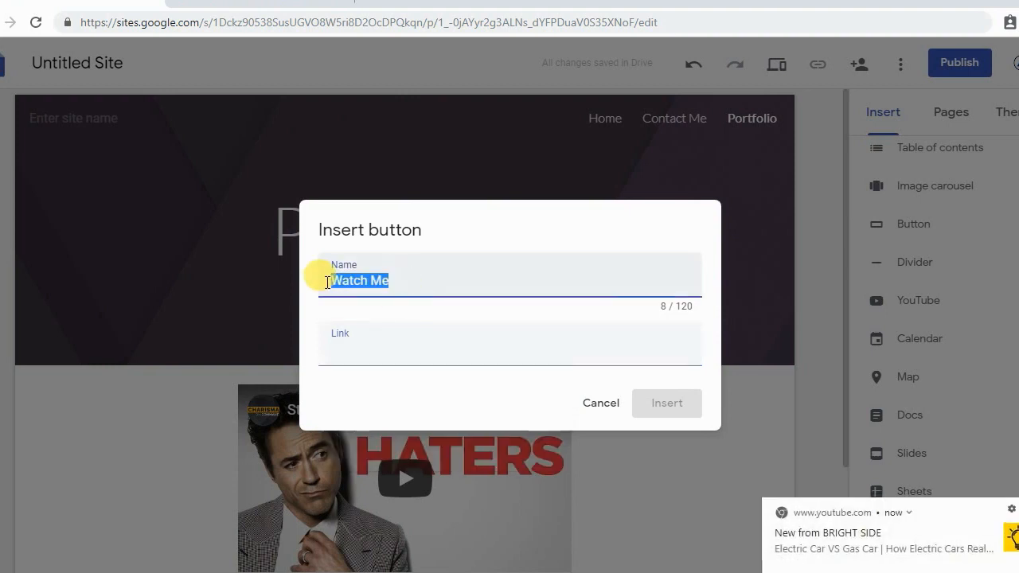
text(Co)
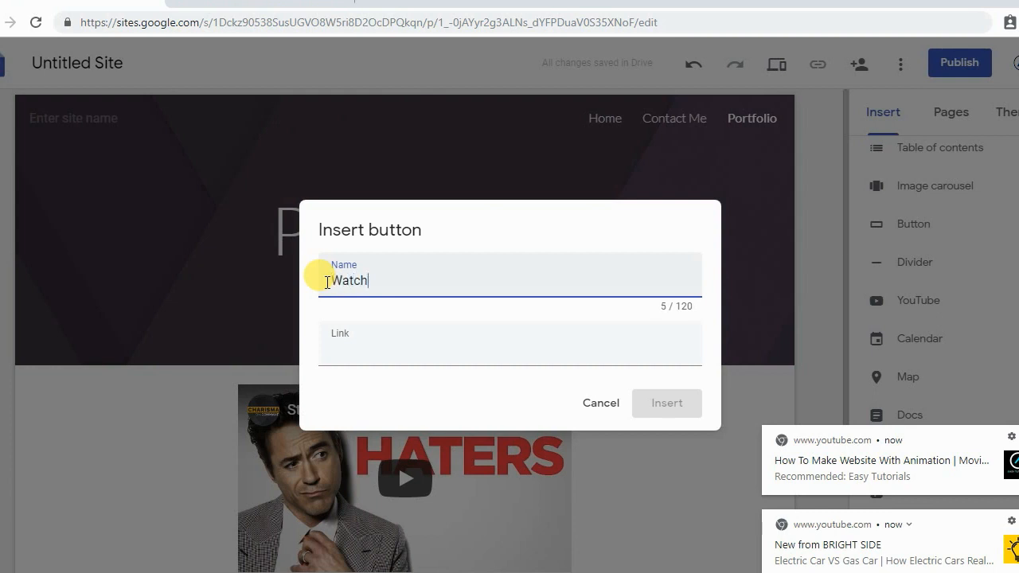
text(Watch Me)
click(364, 337)
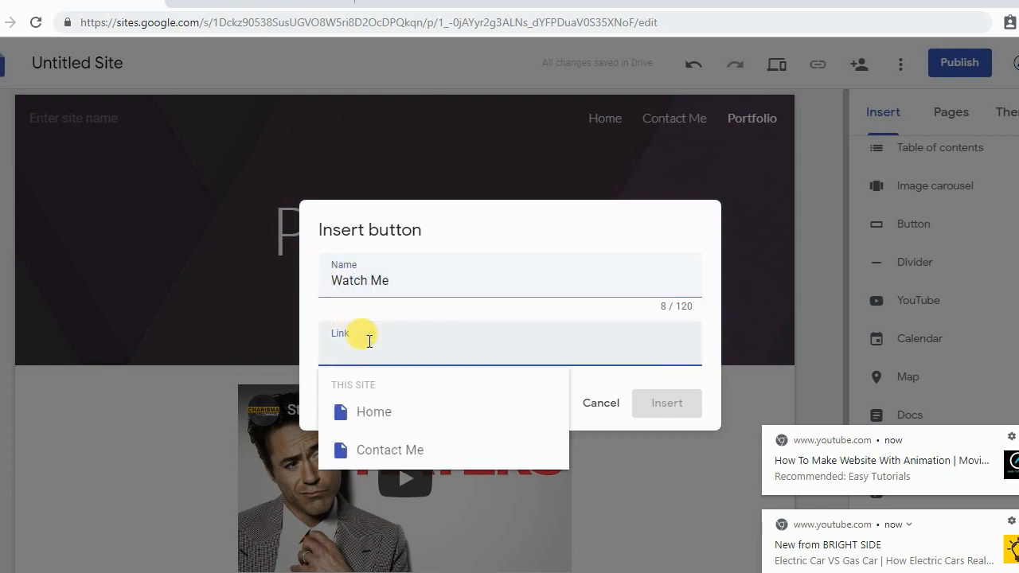
text(https://www.youtube.com/watch?v=LyBIT0Q7fOc)
click(664, 401)
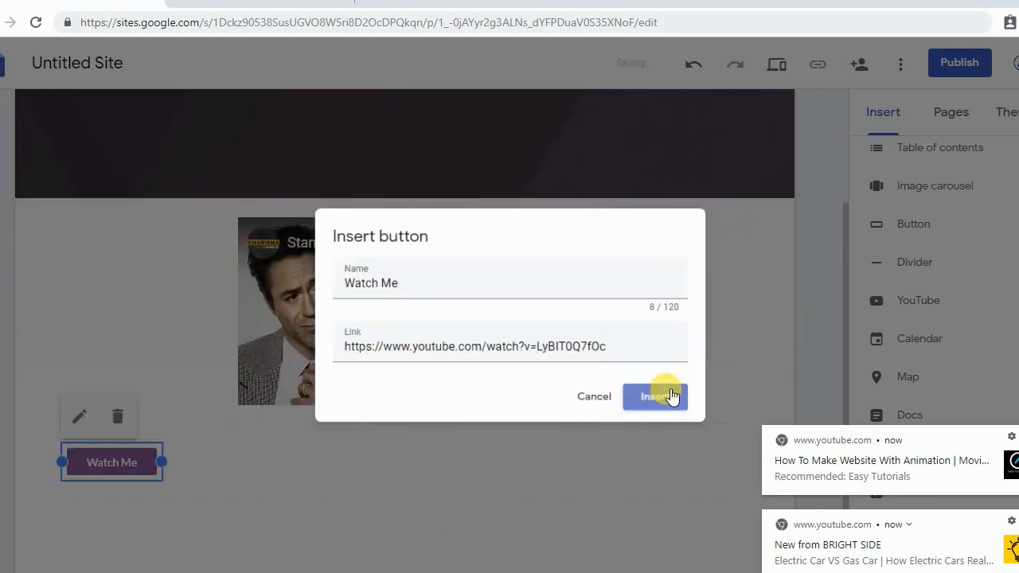
drag(86, 388, 414, 381)
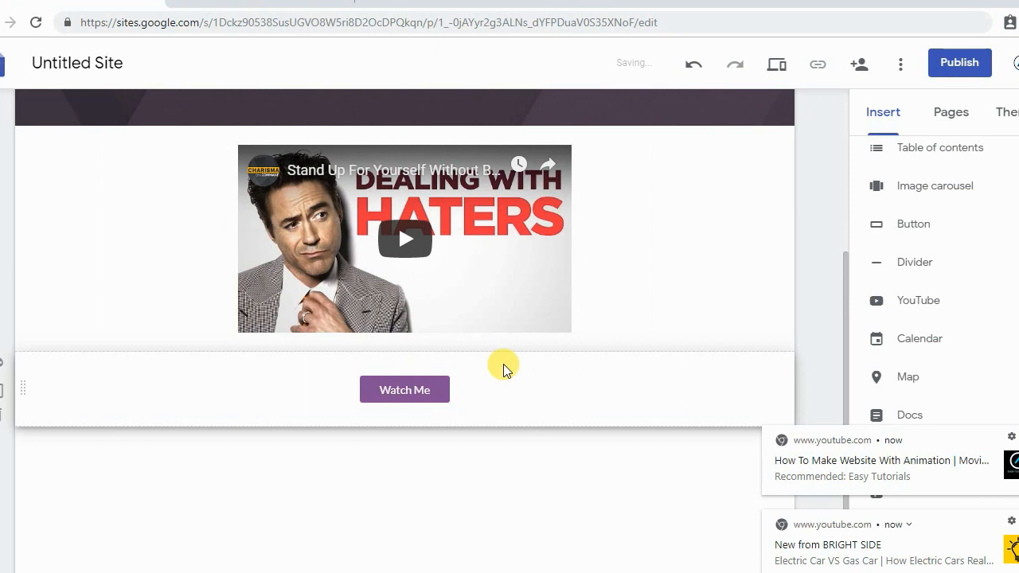
click(634, 287)
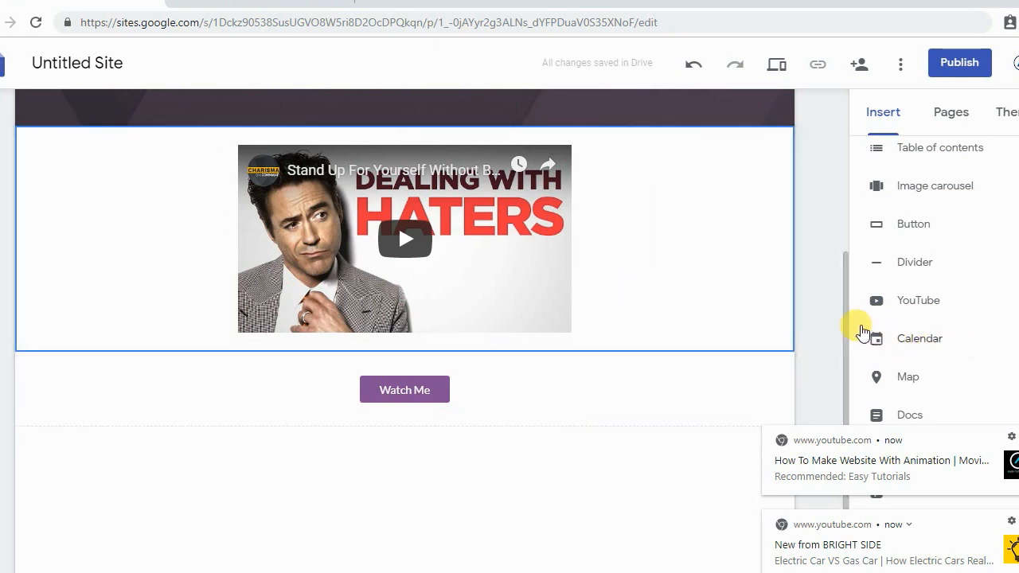
Insert the two existing "Contact Information" forms from Drive on the Contact Me page
drag(846, 319, 819, 177)
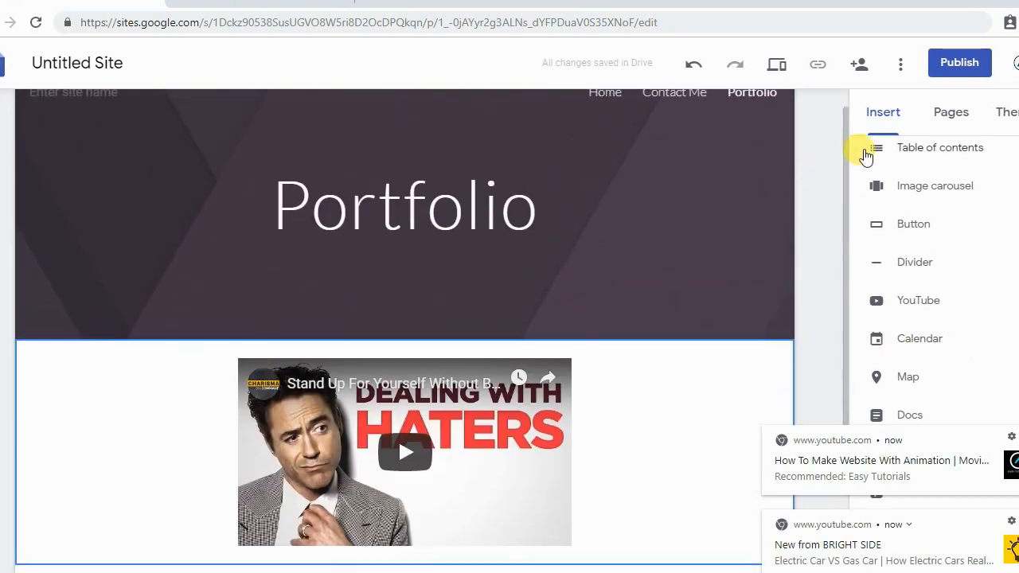
click(948, 115)
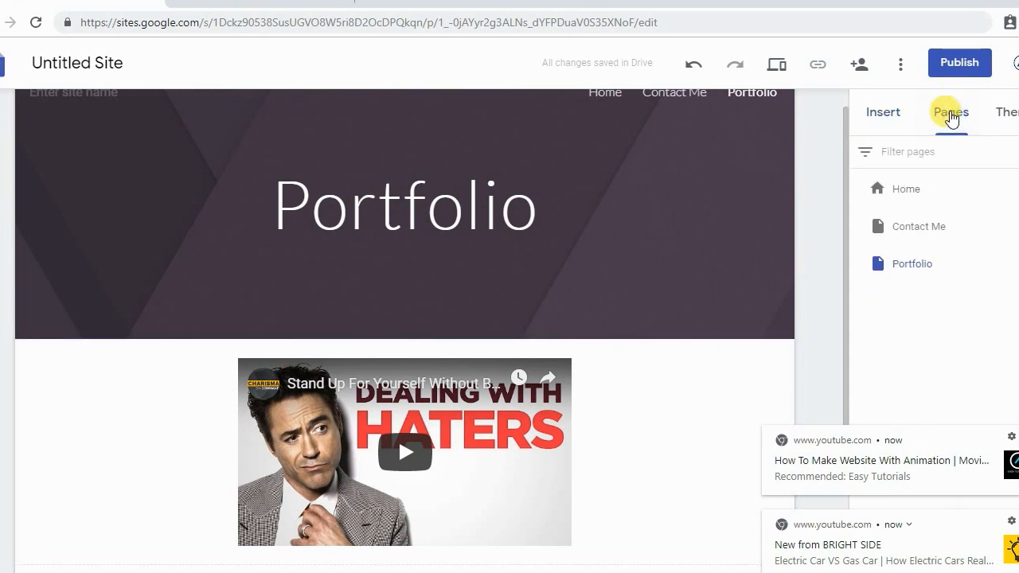
click(915, 225)
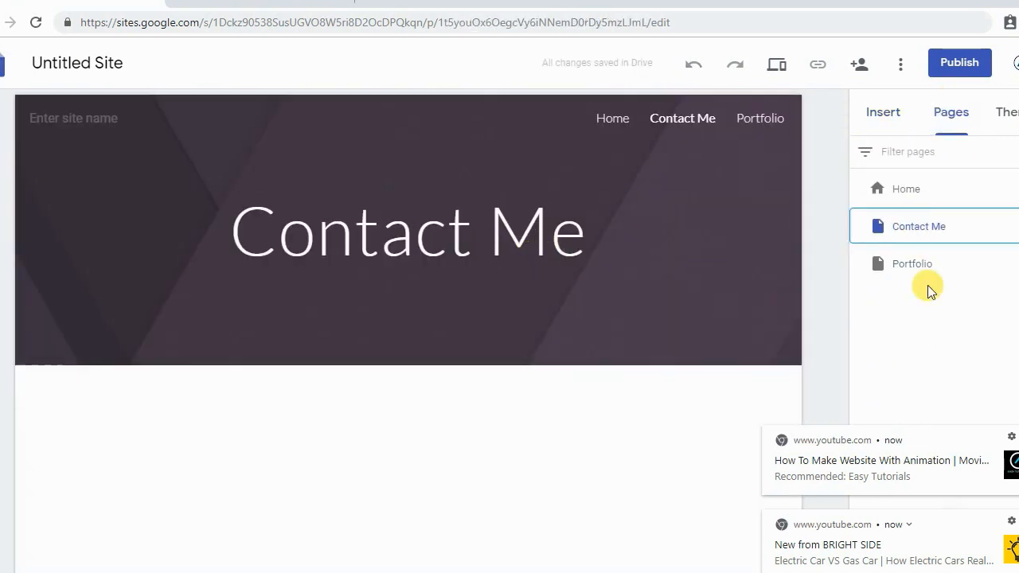
click(897, 118)
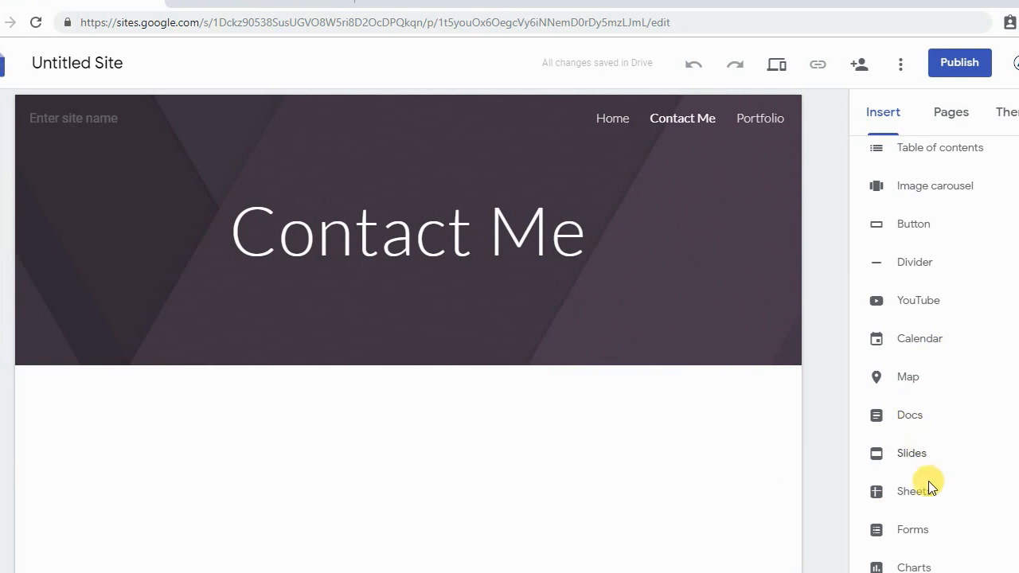
click(927, 536)
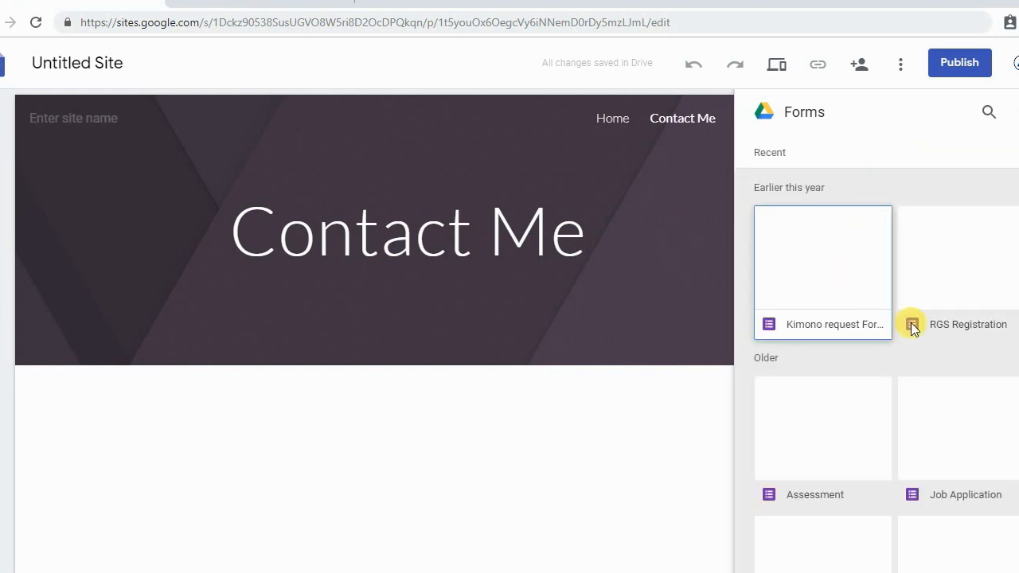
scroll(875, 371, down, 3)
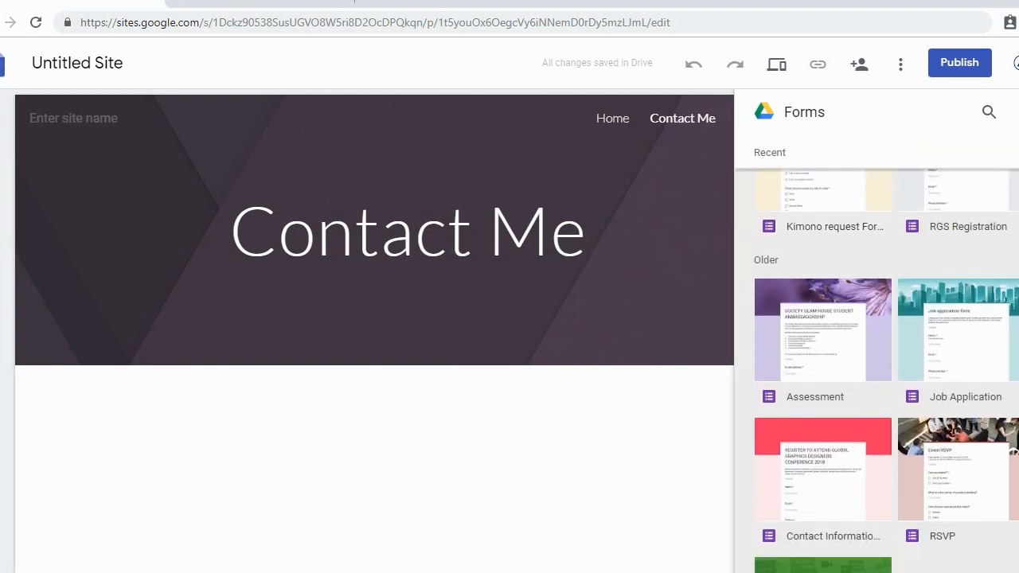
scroll(875, 371, down, 1)
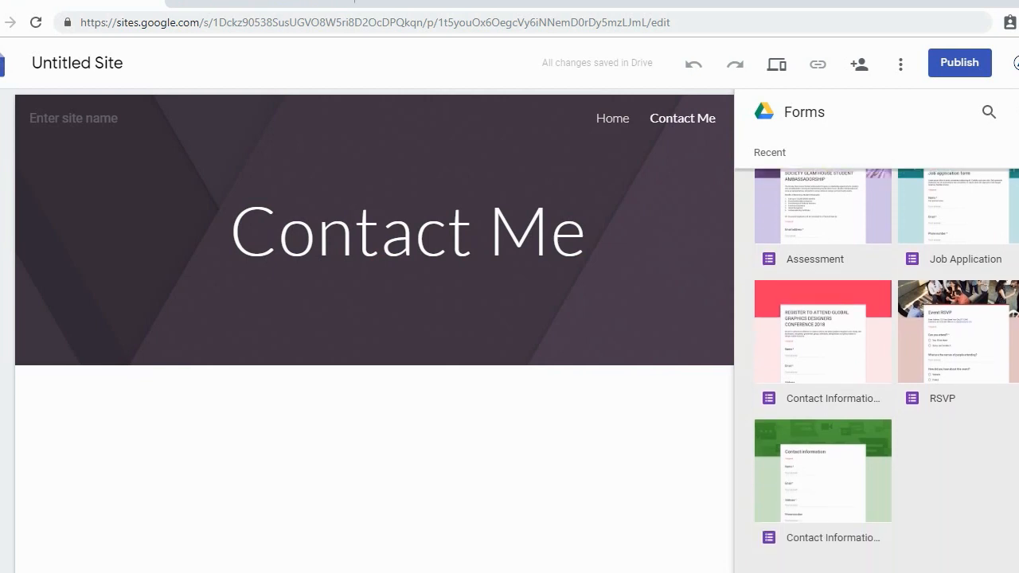
click(797, 376)
click(823, 467)
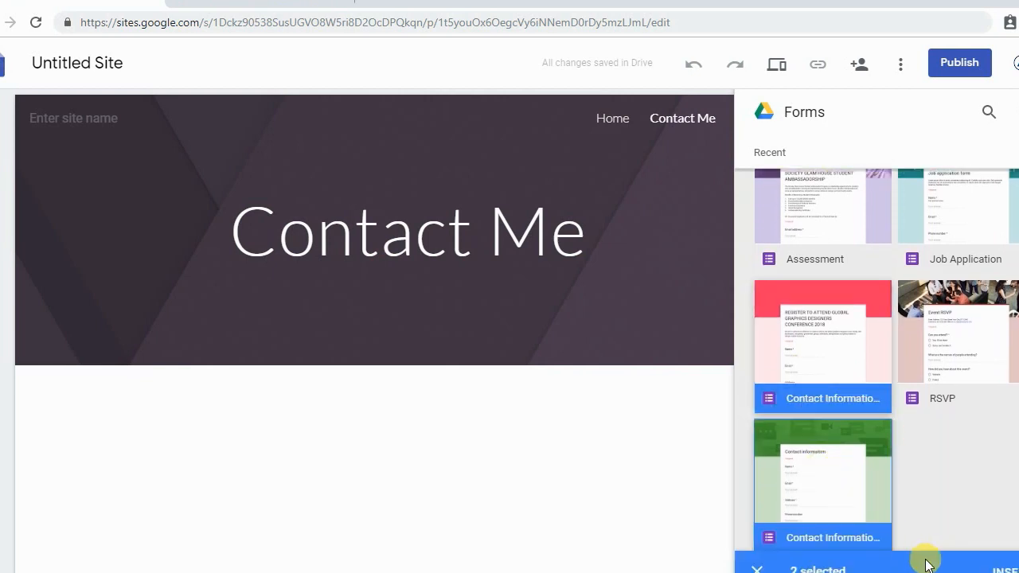
click(1000, 563)
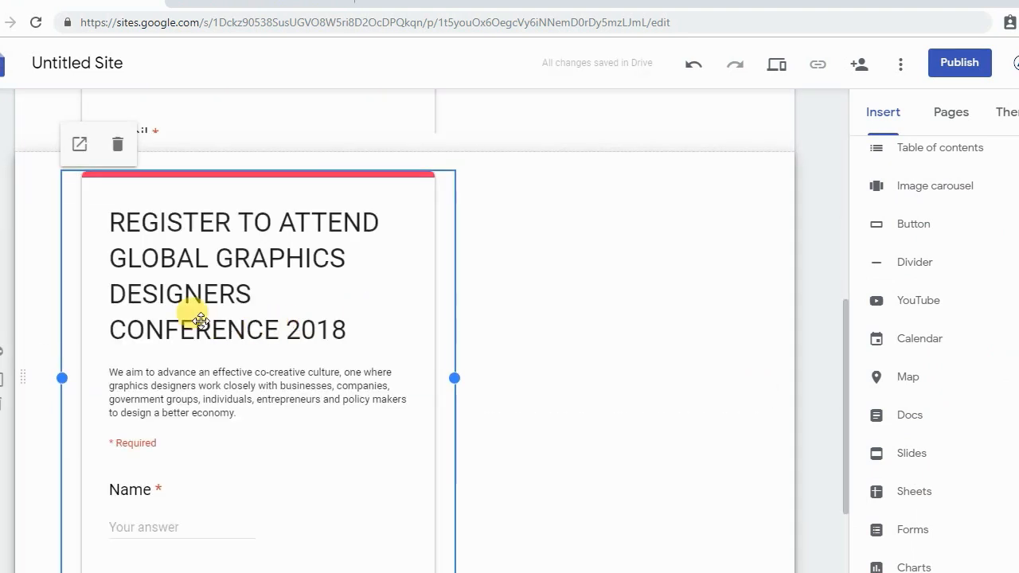
Move the "Register to Attend Global Graphics Designers Conference 2018" form to the horizontal centre of the Contact Me page
drag(184, 312, 370, 298)
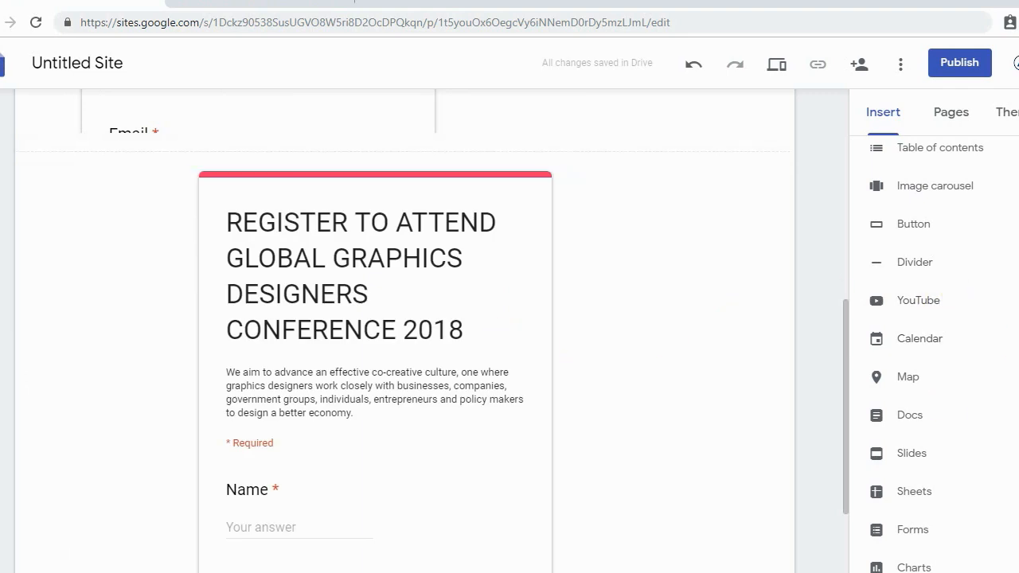
Try to centre the green "Contact information" form above the conference registration form
scroll(856, 229, up, 5)
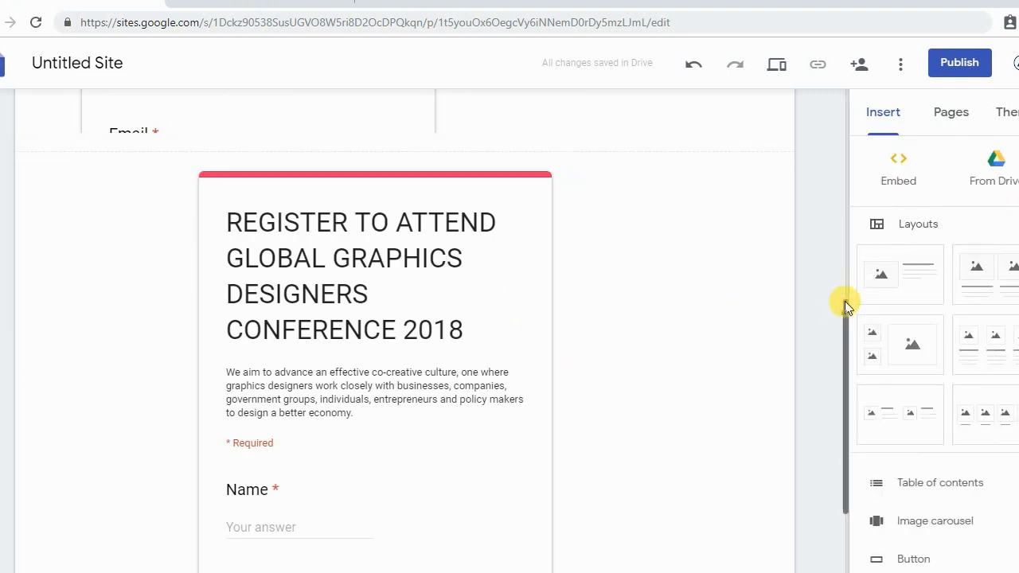
drag(844, 300, 817, 208)
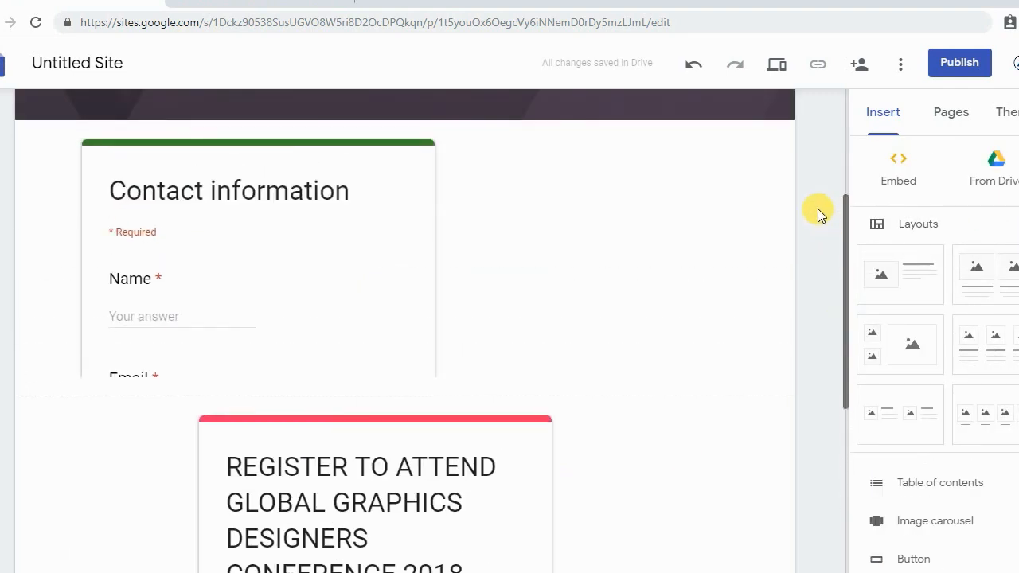
click(372, 261)
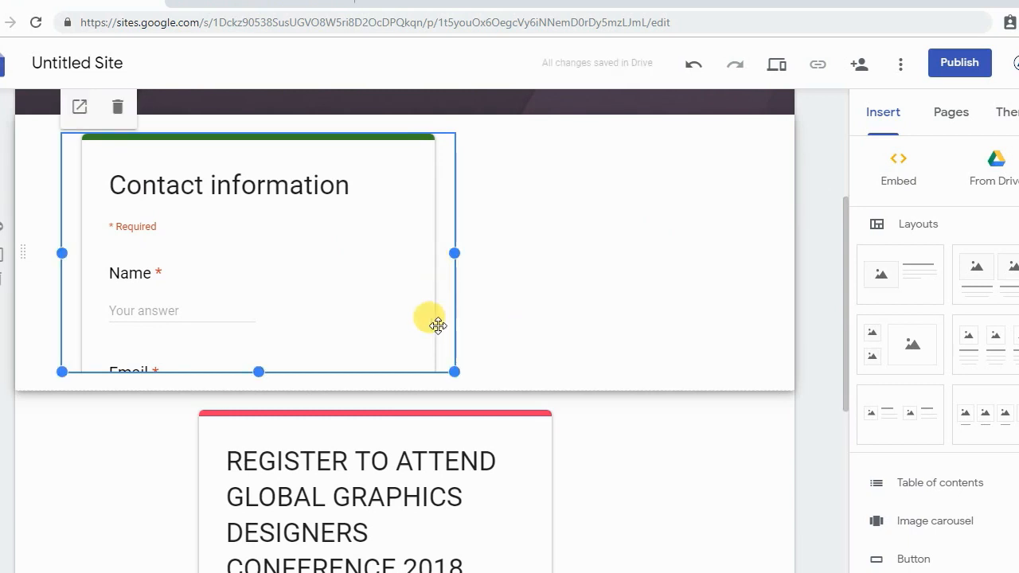
click(400, 439)
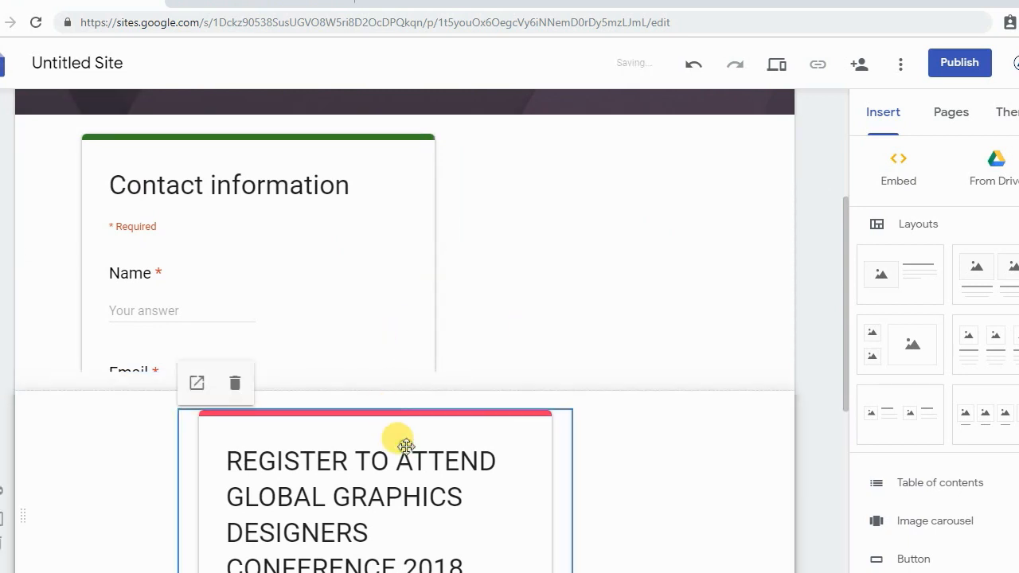
key(ctrl+z)
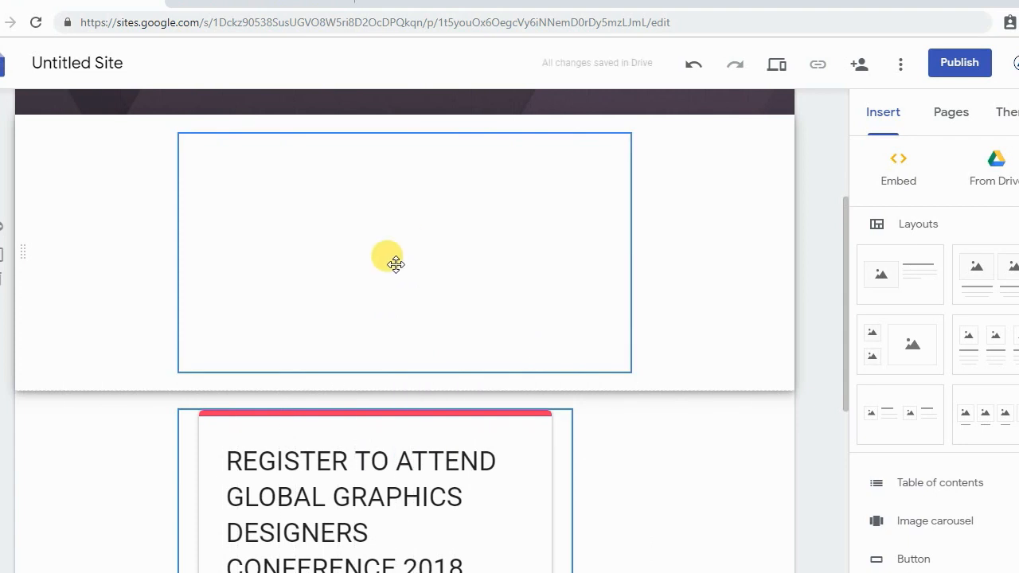
drag(402, 255, 475, 260)
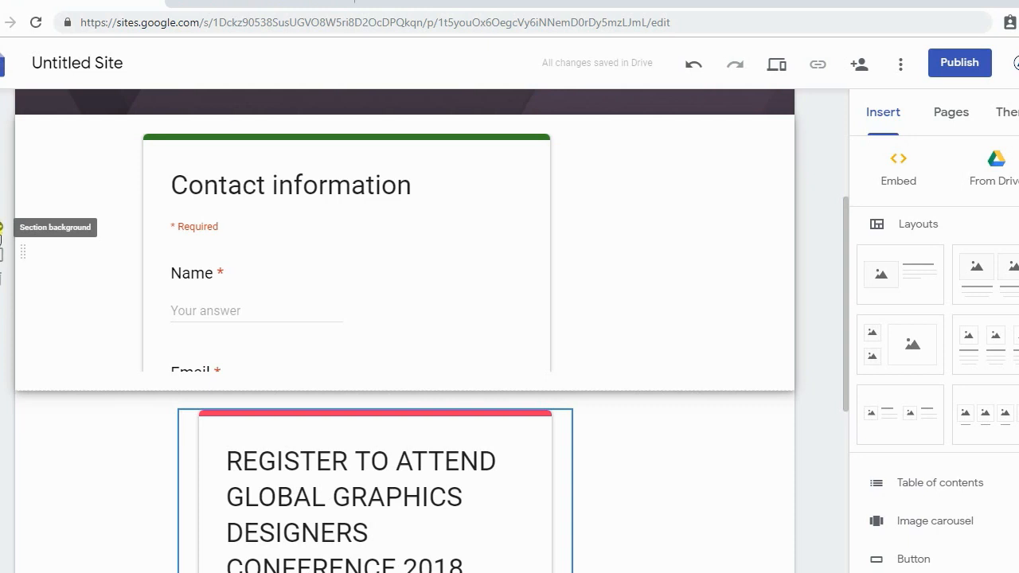
Delete the section holding the green "Contact information" form from the Contact Me page
click(2, 278)
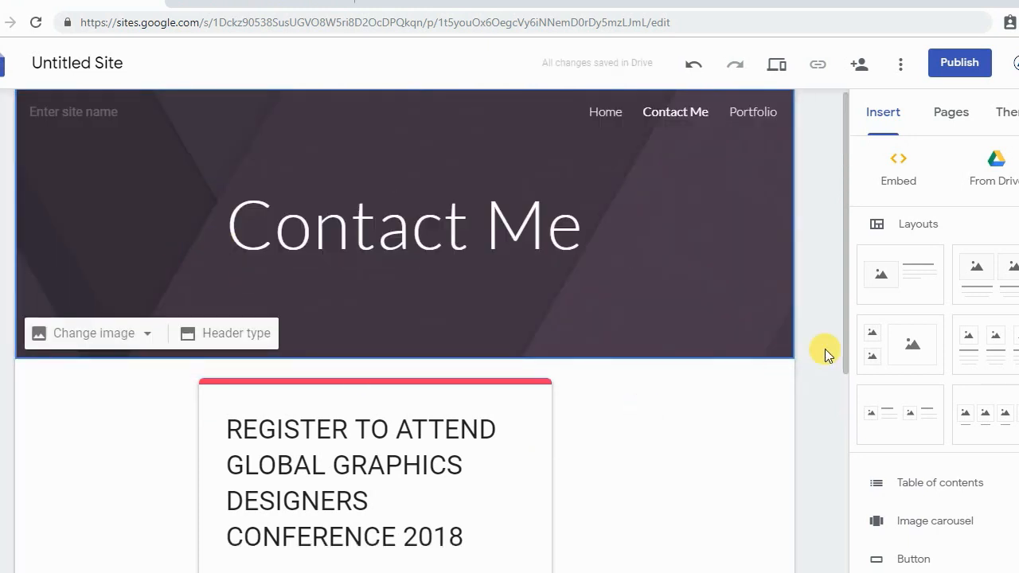
Extend the conference registration form downward to fit more of its fields and narrow it so it sits centred
drag(846, 296, 852, 529)
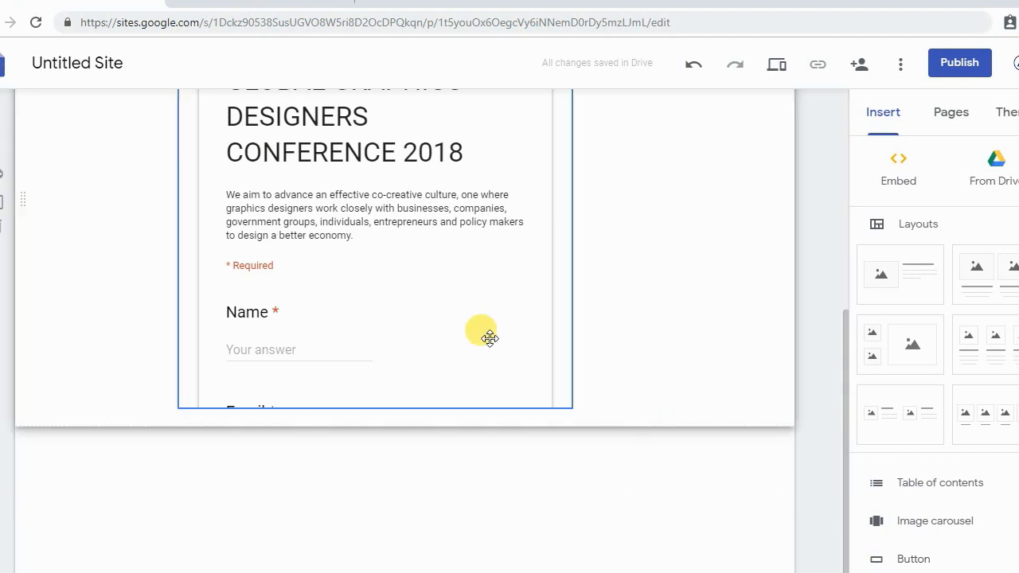
click(468, 404)
drag(373, 403, 363, 539)
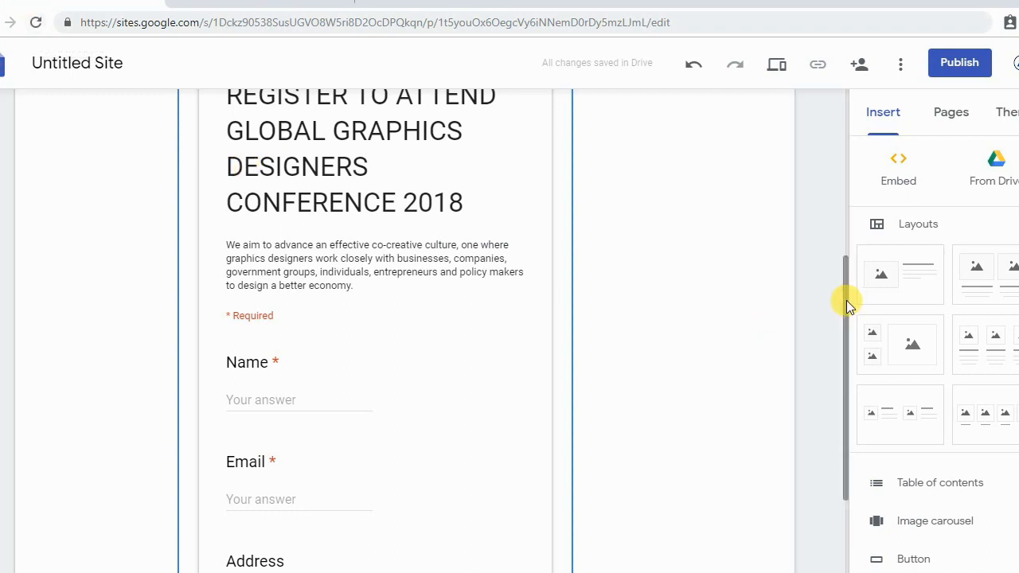
drag(847, 300, 837, 373)
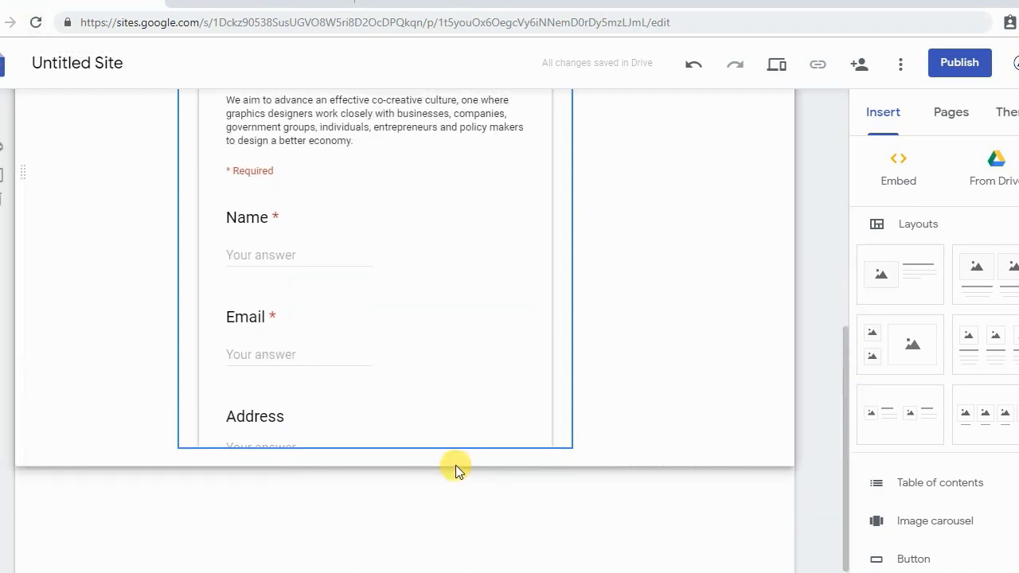
drag(413, 442, 778, 448)
click(405, 446)
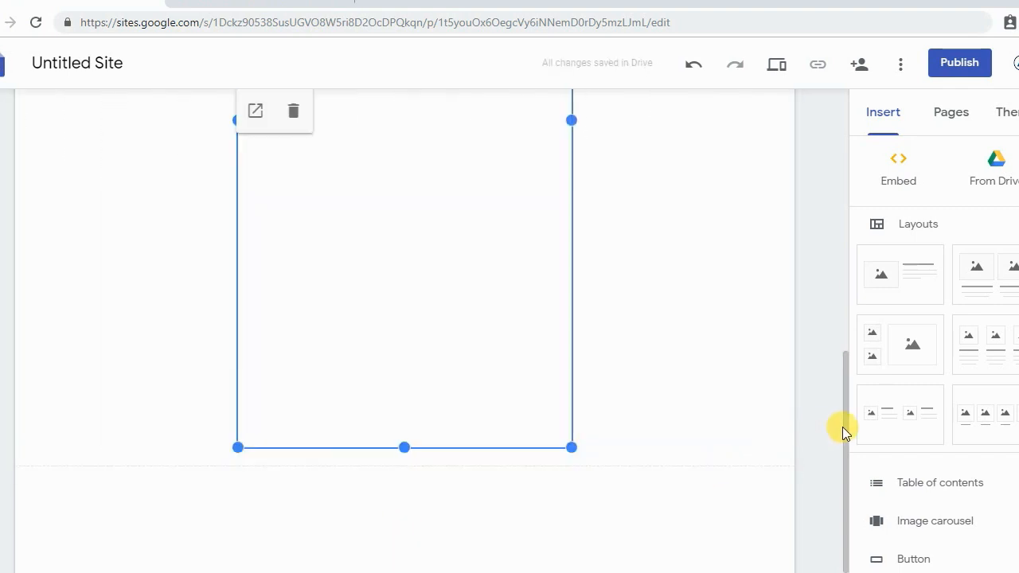
drag(846, 423, 806, 450)
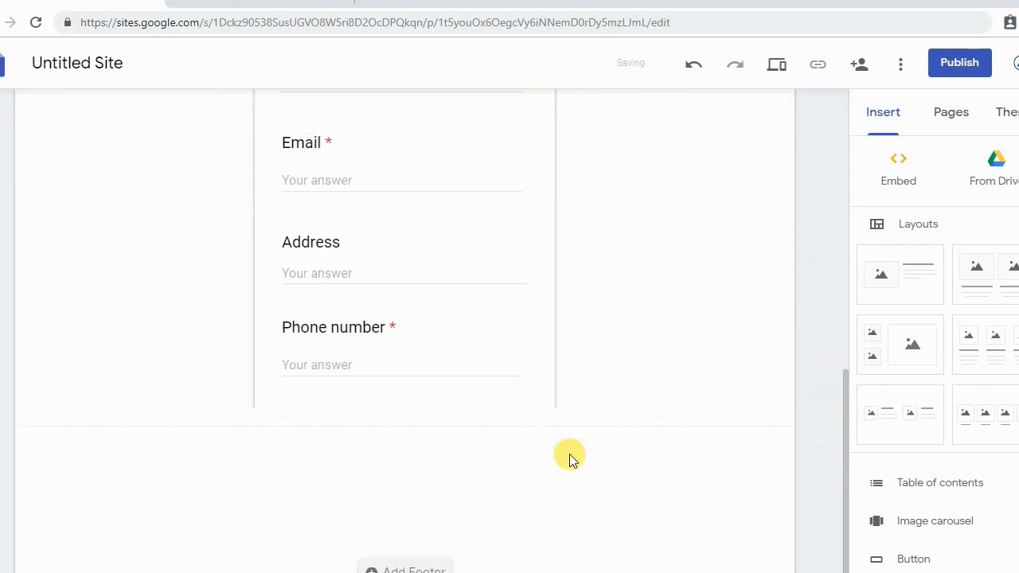
click(410, 404)
drag(403, 407, 398, 570)
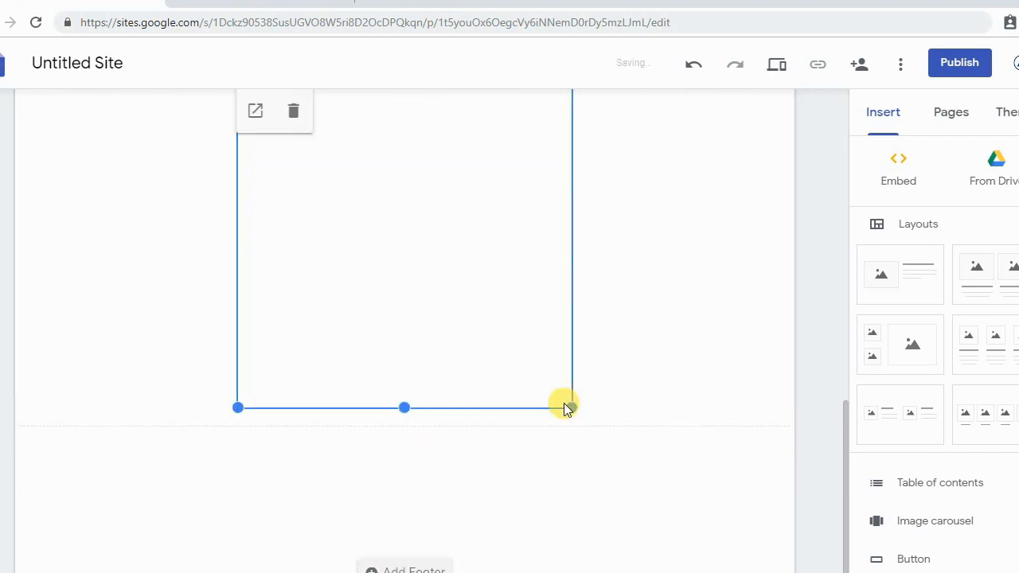
Open the Home page and rename the untitled site "My Google Site"
drag(844, 420, 799, 105)
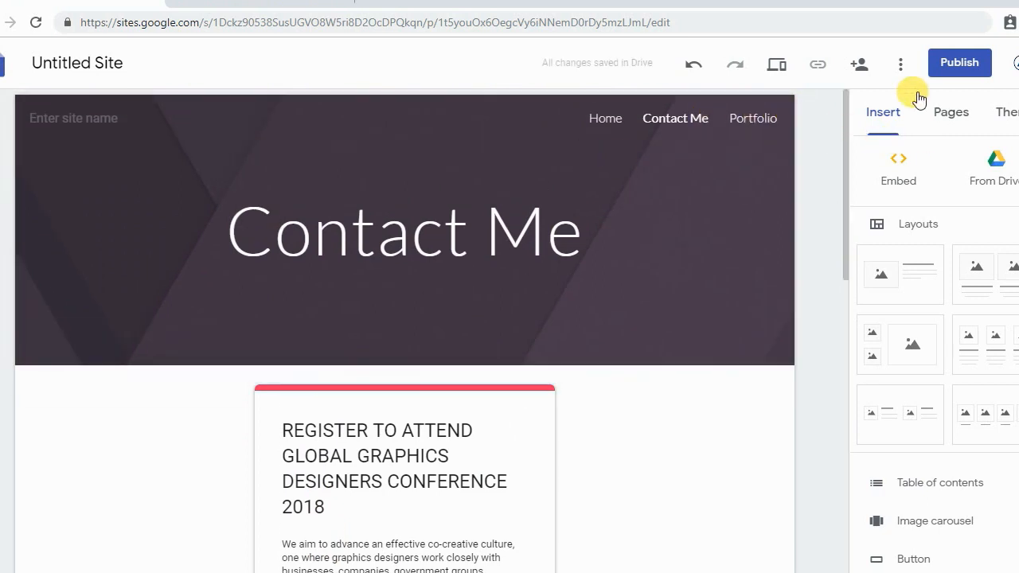
click(951, 110)
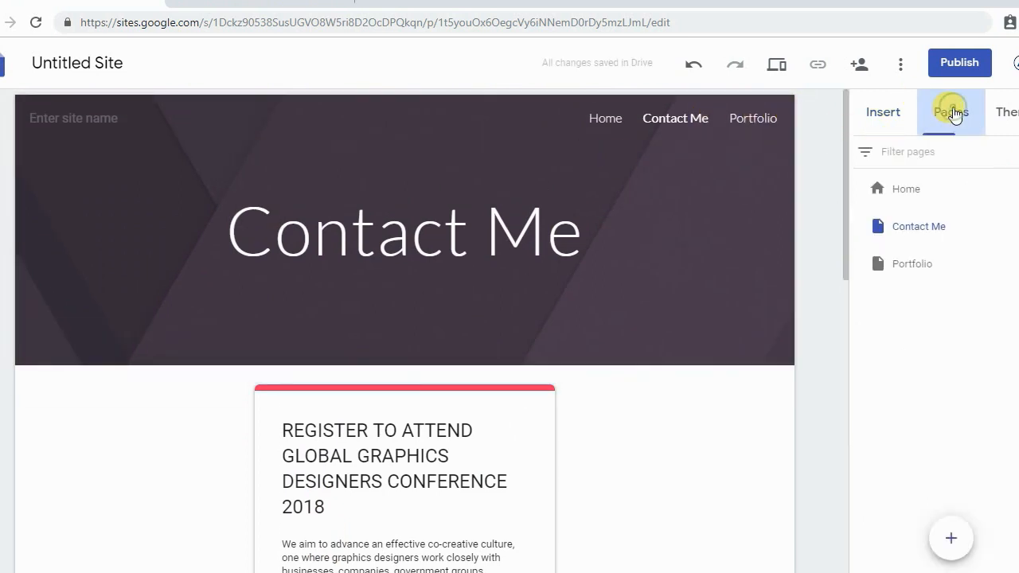
click(893, 193)
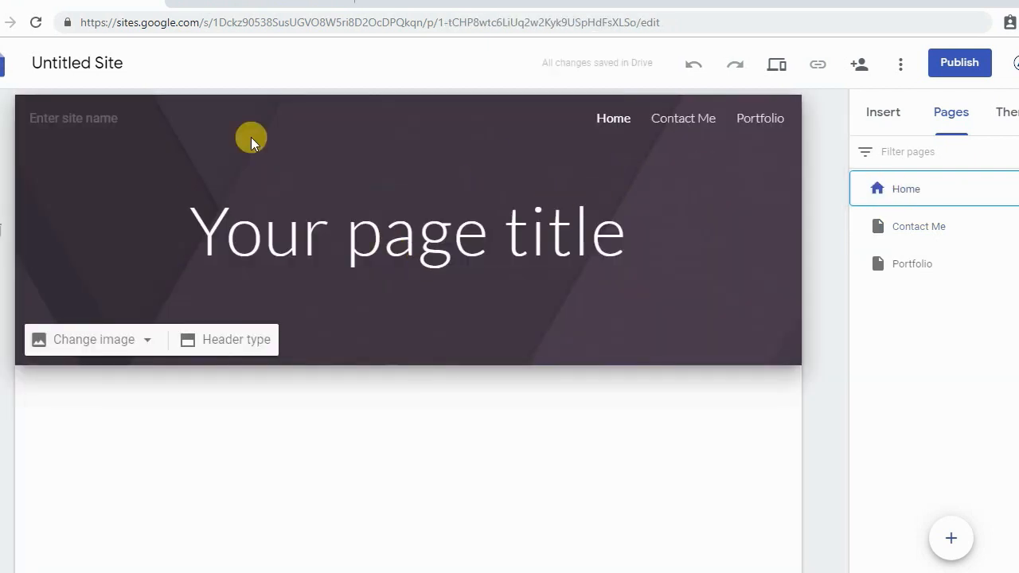
click(157, 64)
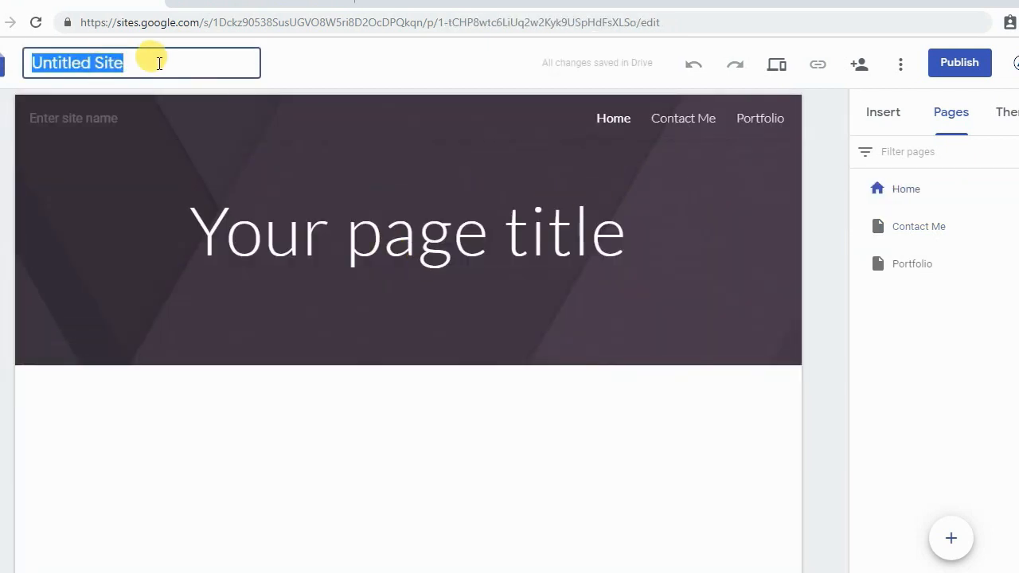
text(My Goog)
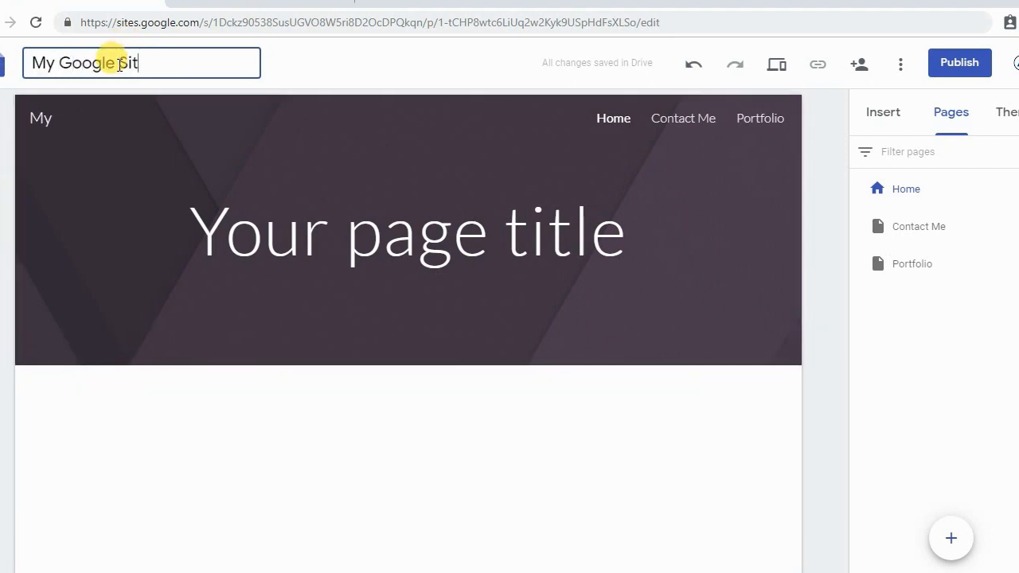
Replace the placeholder page title in the Home page header with "Brand Me"
click(341, 243)
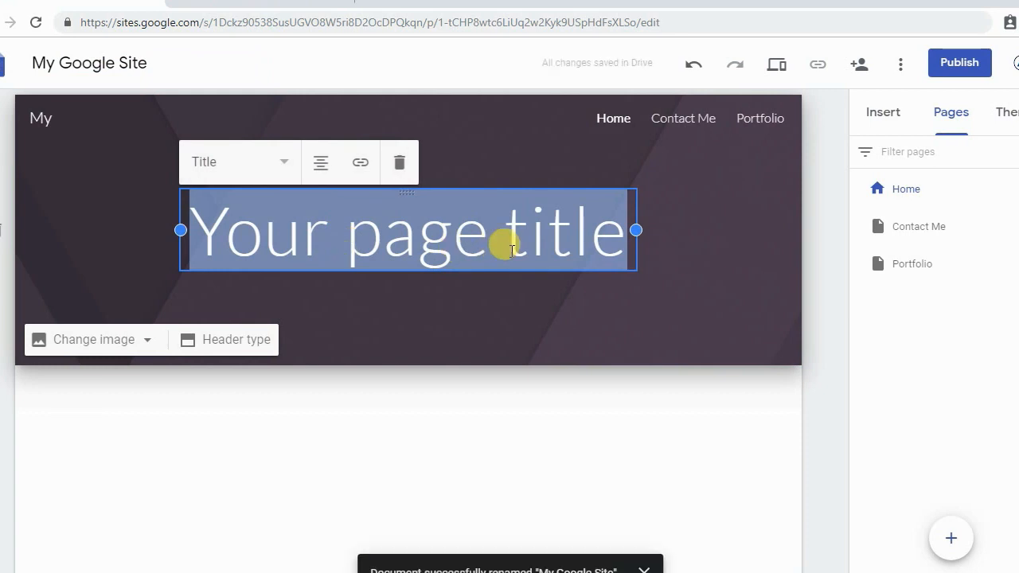
text(Brand M)
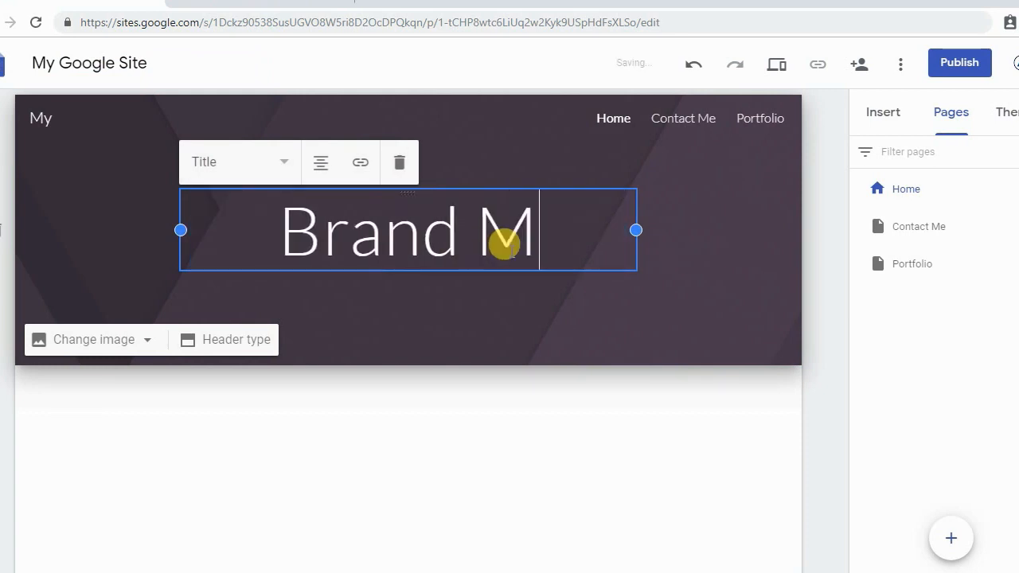
text(e)
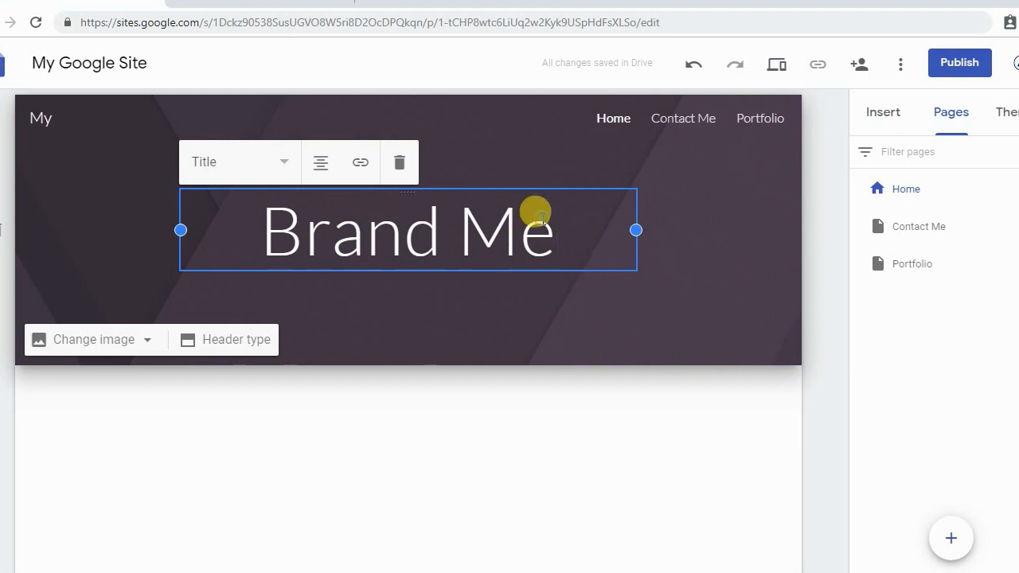
click(102, 165)
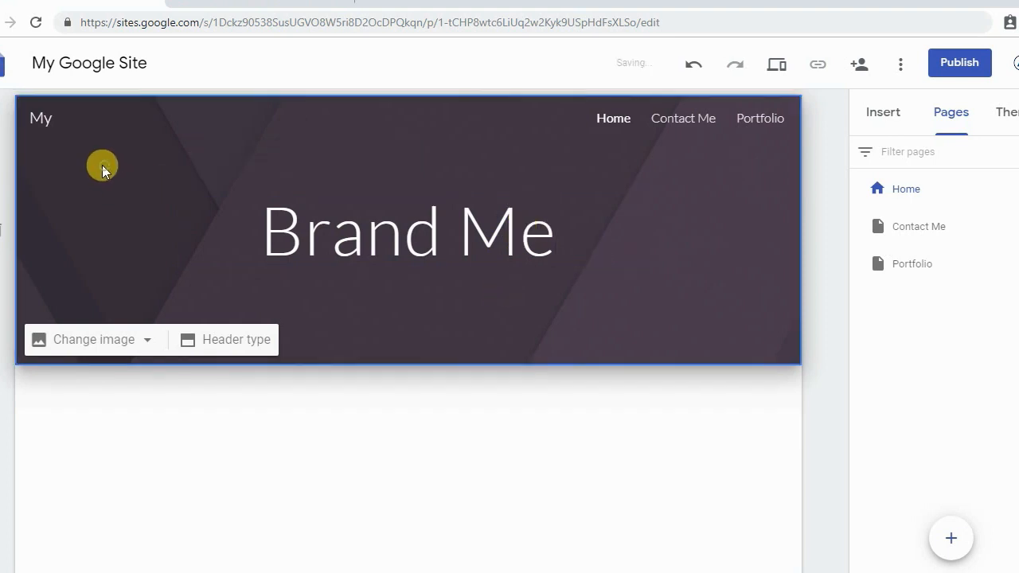
Add a site logo by searching web images for "google" and choosing the Google wordmark from Wikipedia, keeping the White background
mouse_move(27, 118)
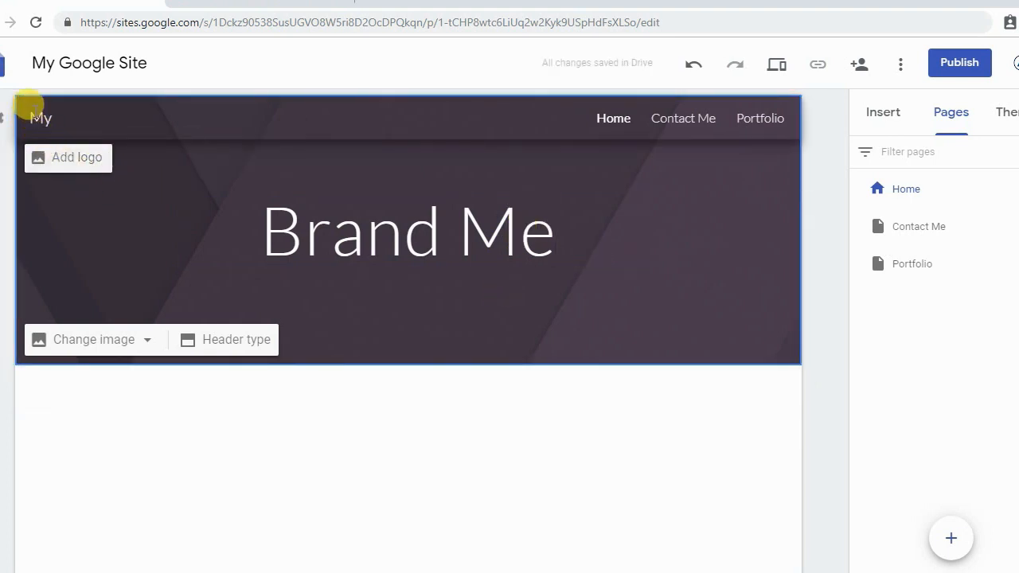
click(72, 159)
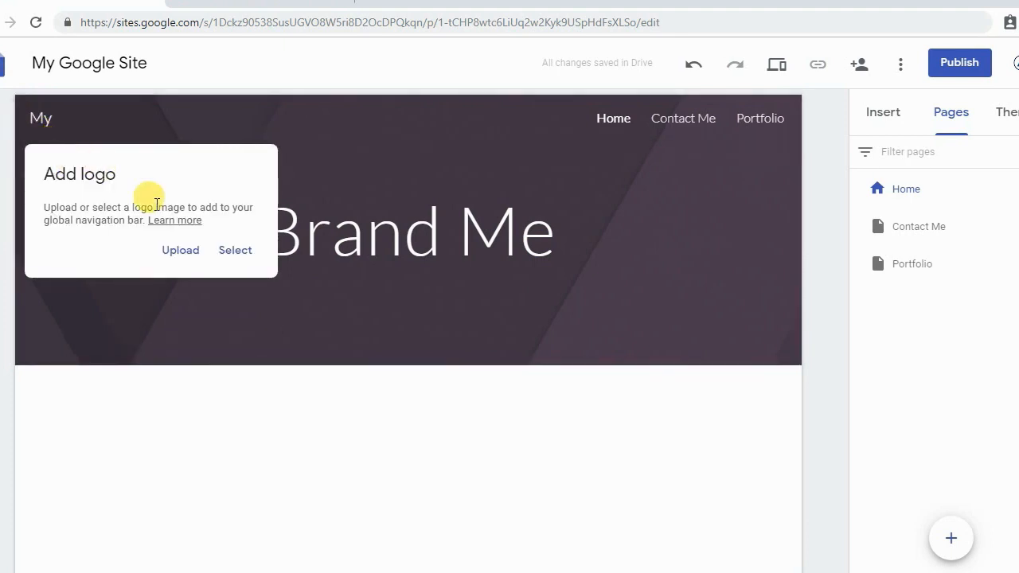
click(234, 251)
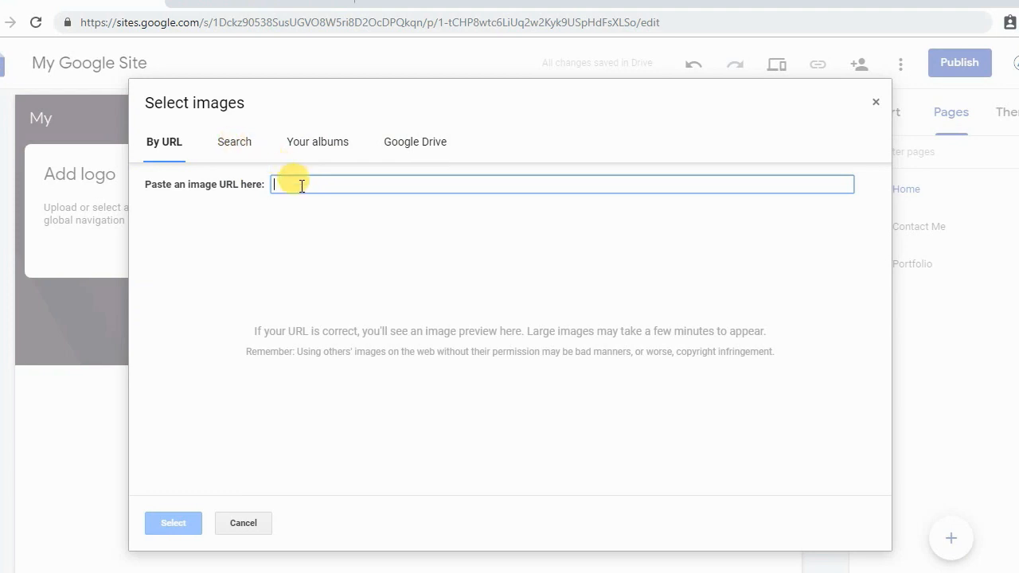
text(googl)
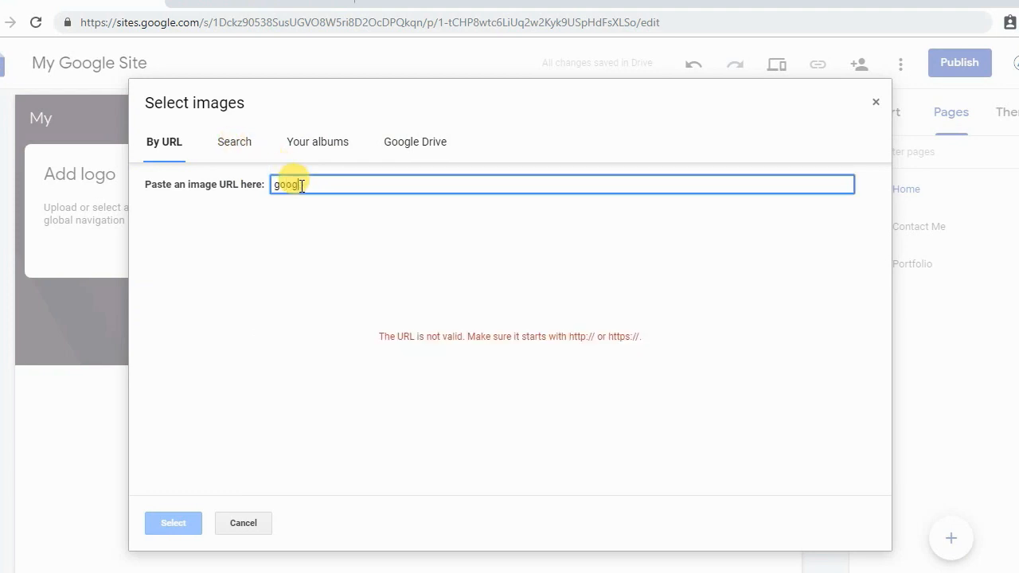
text(e)
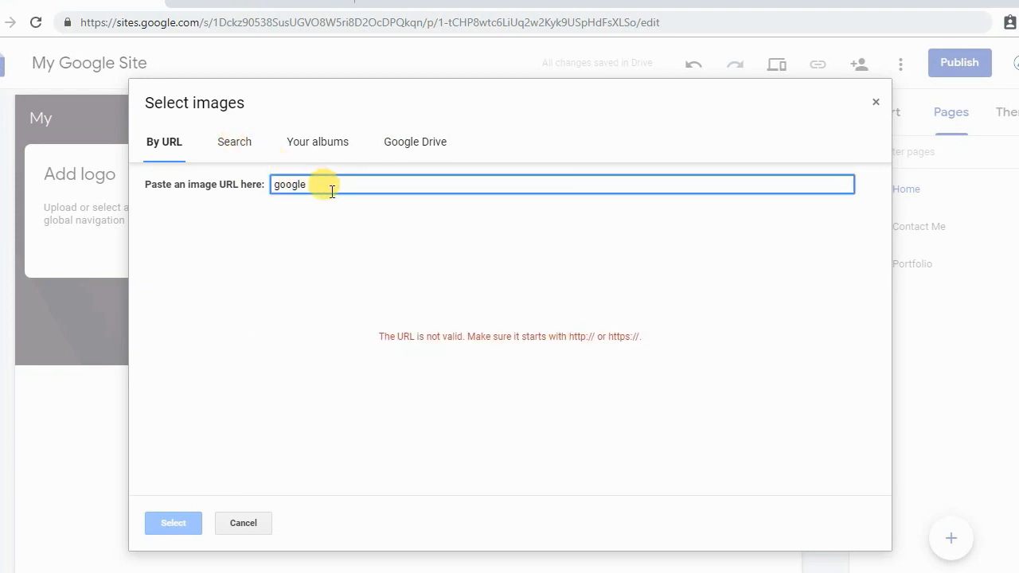
click(234, 141)
click(512, 202)
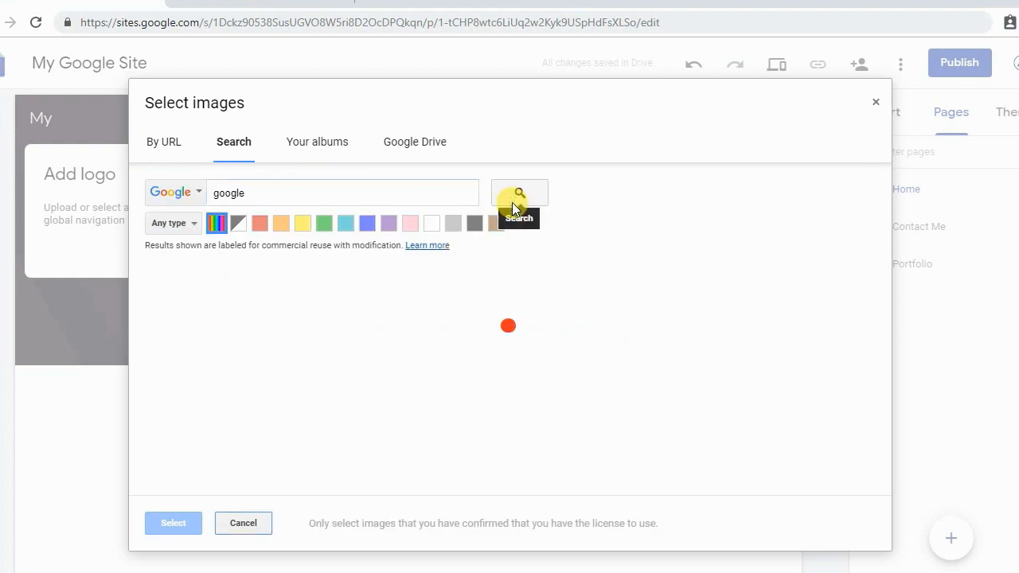
click(332, 322)
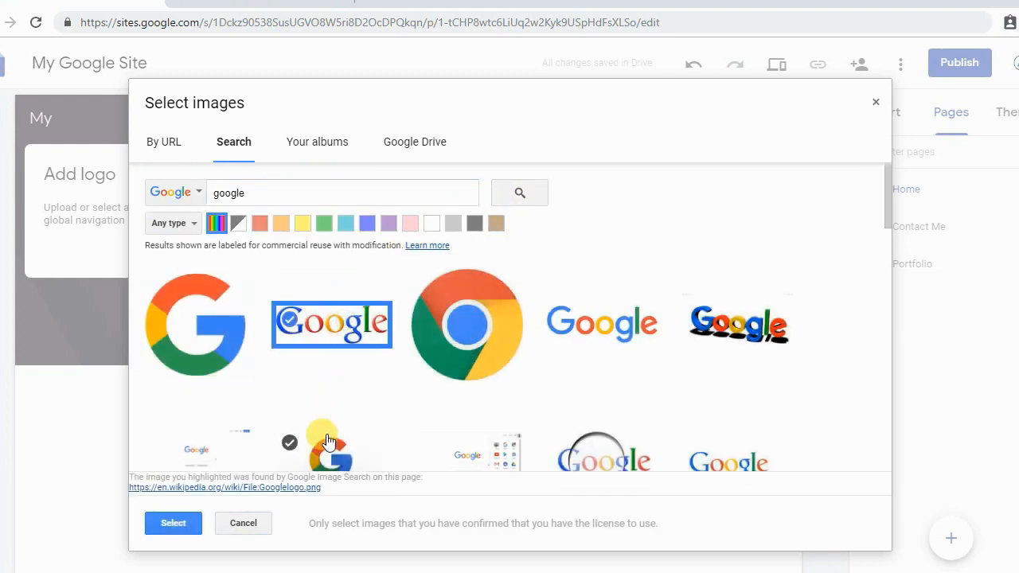
click(172, 523)
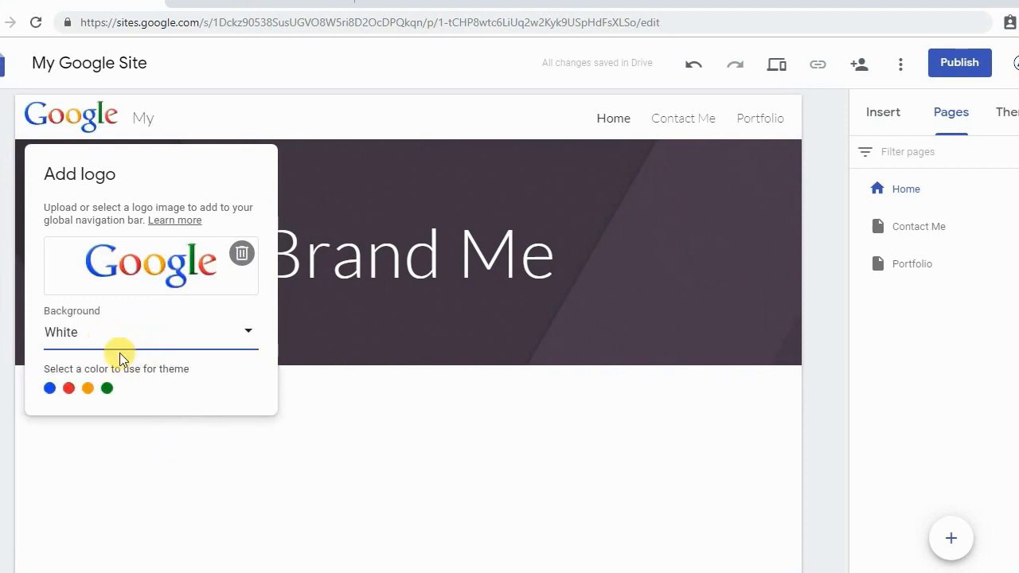
click(343, 437)
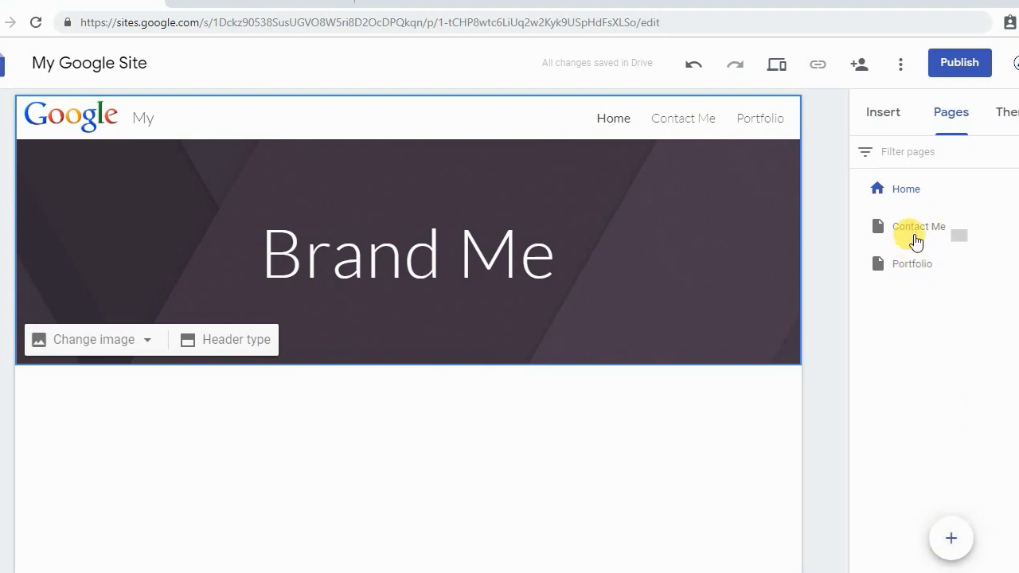
Create a new page named "Websites"
click(950, 538)
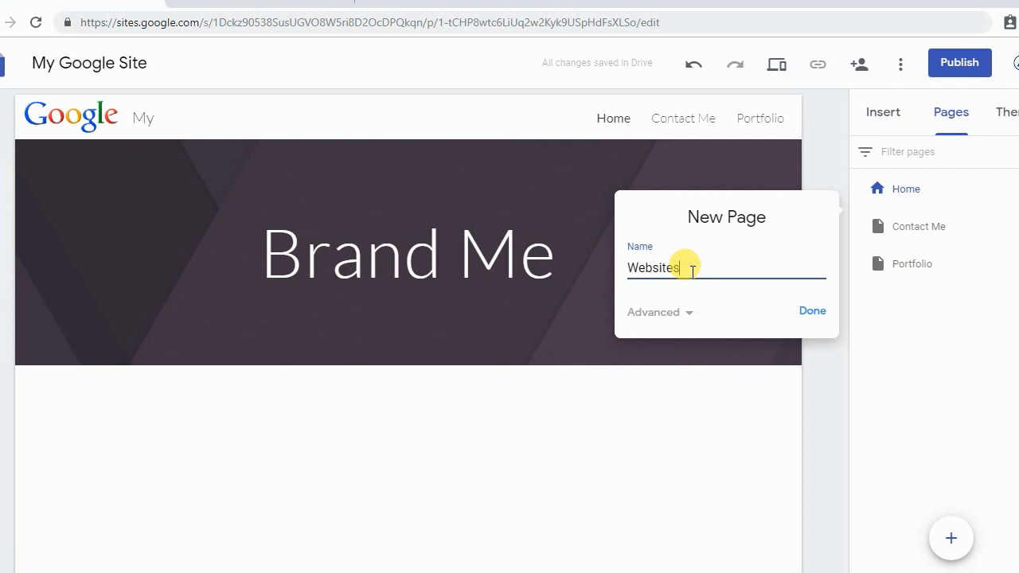
text(Websites)
click(812, 310)
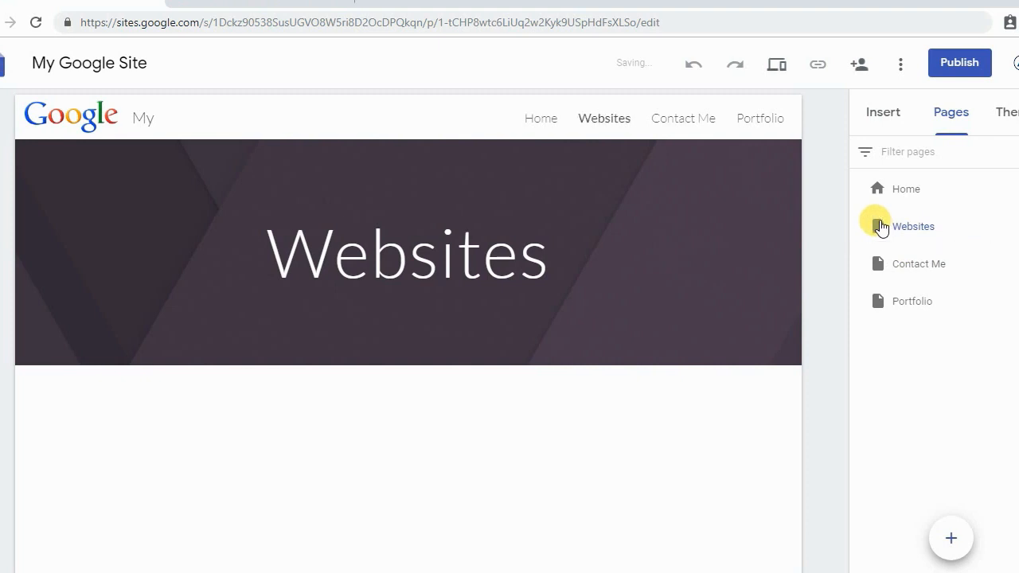
Nest the Websites page under Portfolio as a subpage and collapse the Portfolio branch in the page list
drag(880, 226, 937, 308)
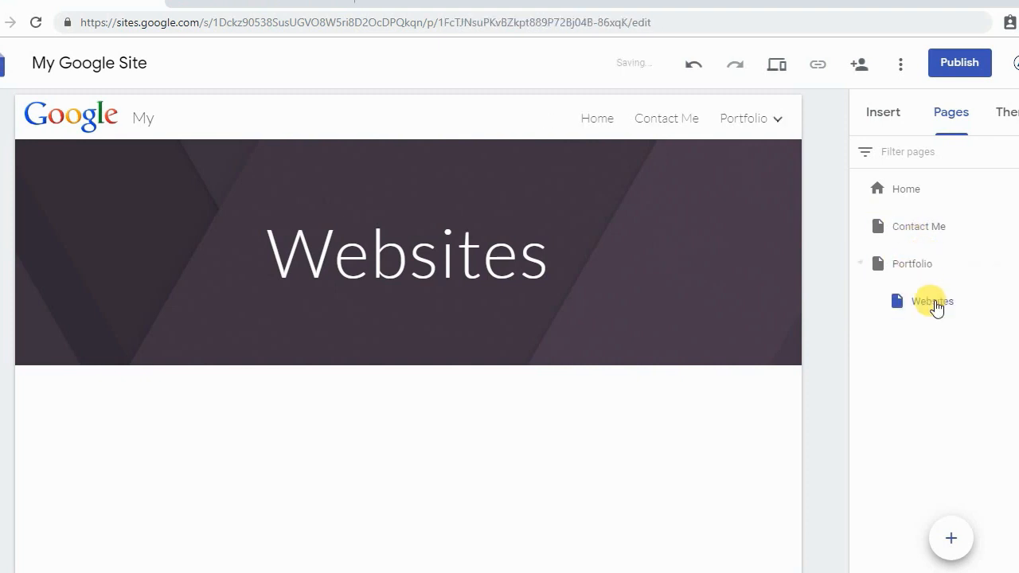
click(858, 264)
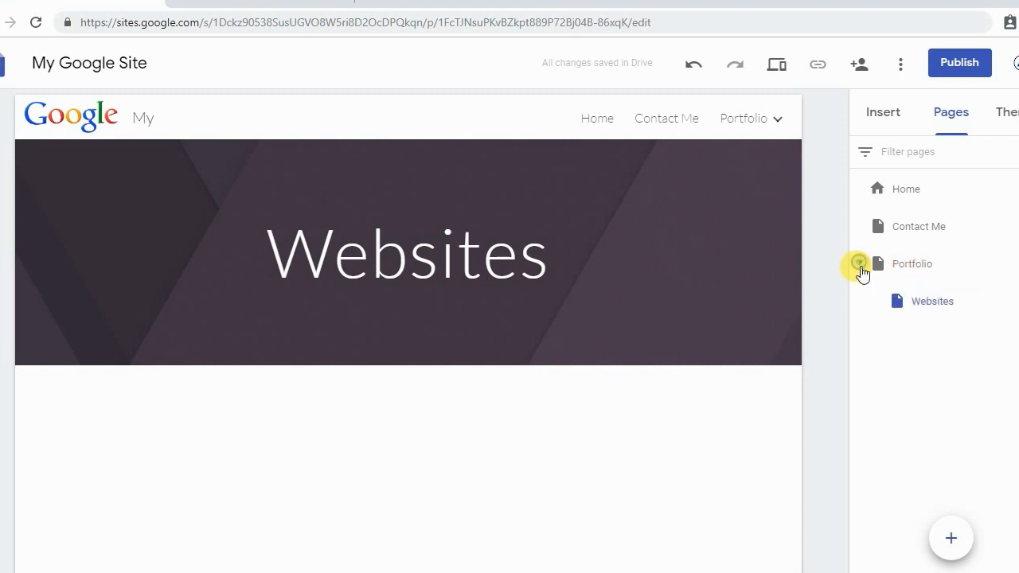
click(776, 121)
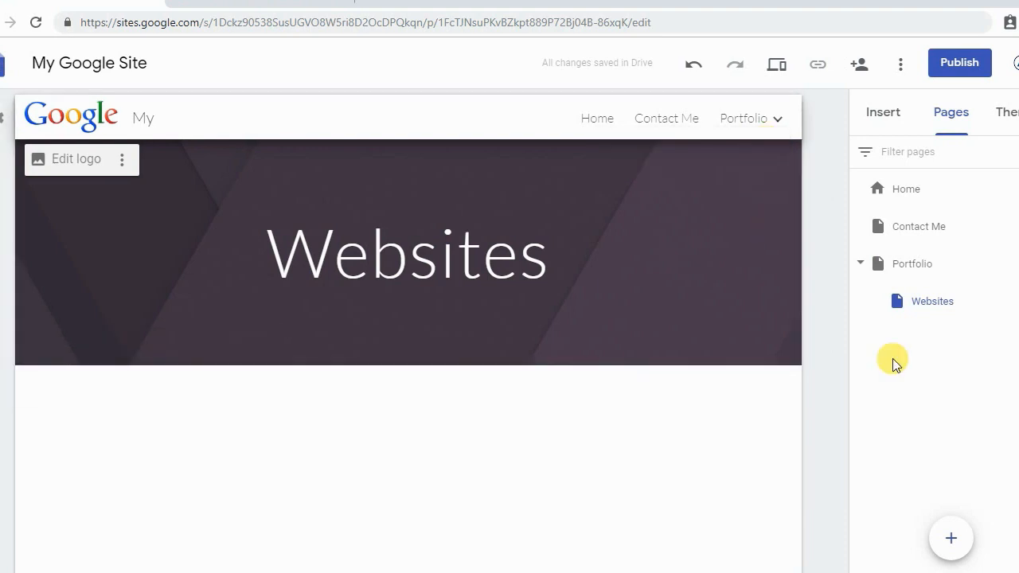
click(859, 264)
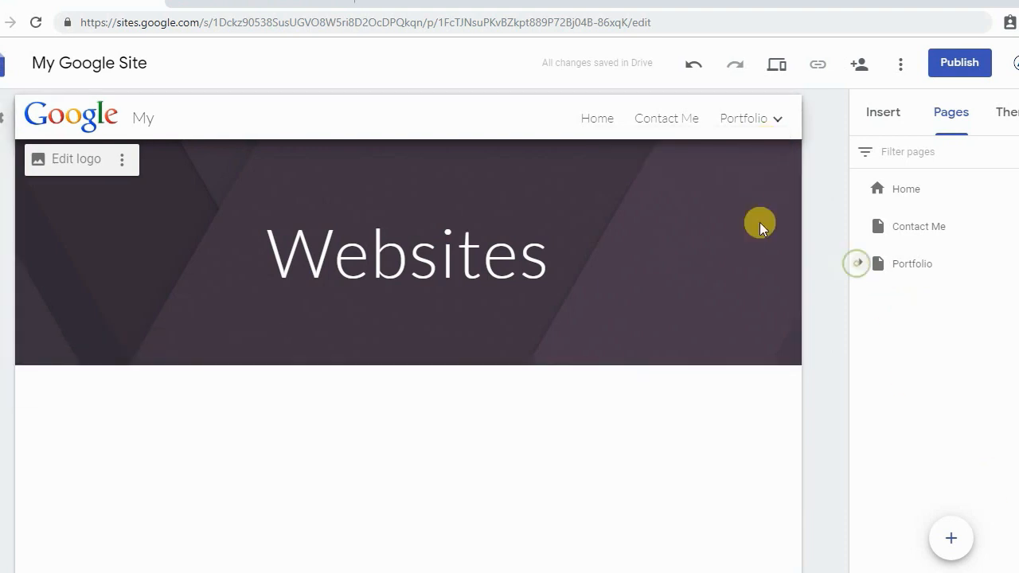
Open the Home page and insert a map of "Sri lanka" in a section below the header
click(936, 189)
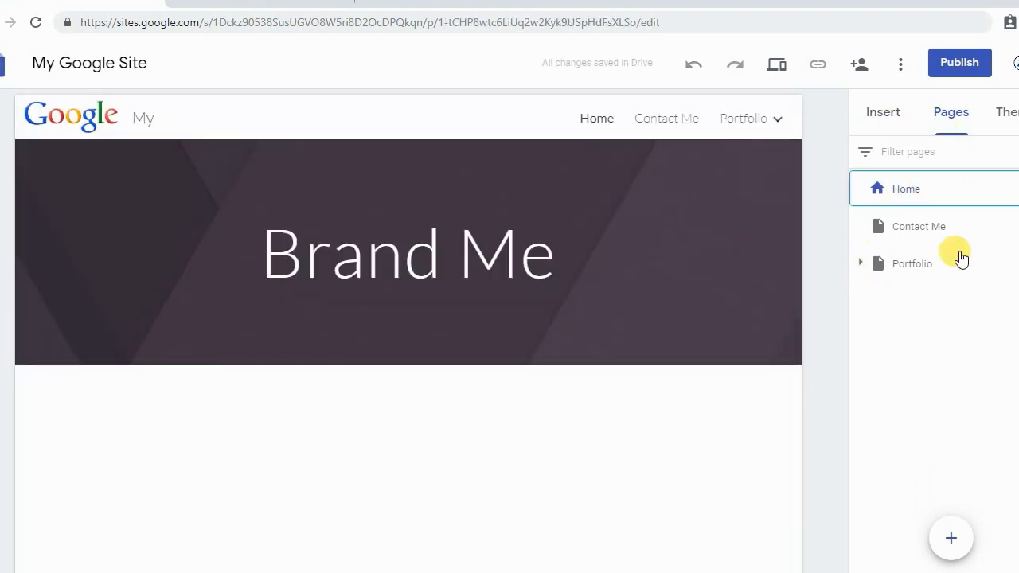
click(878, 113)
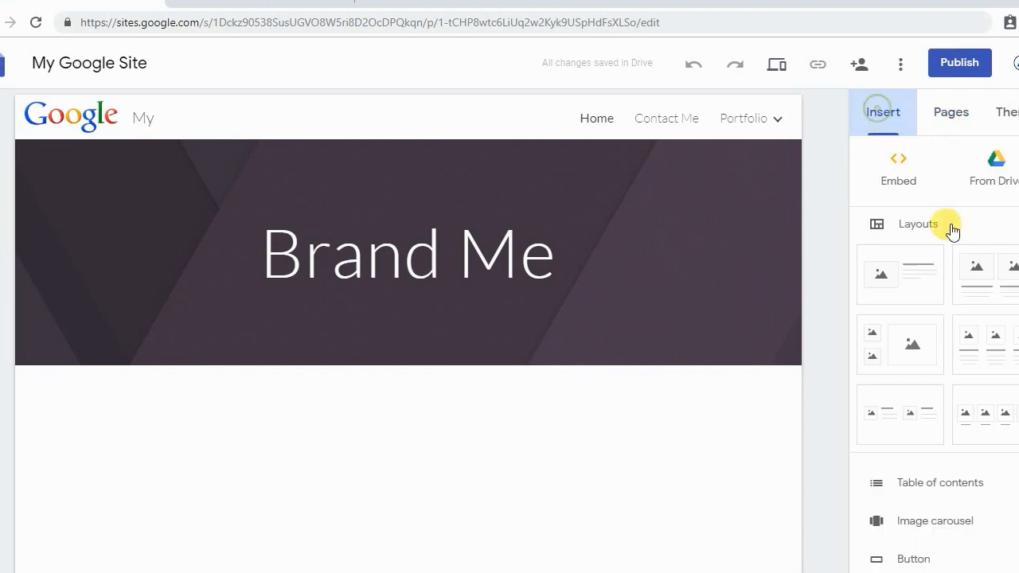
scroll(867, 338, down, 4)
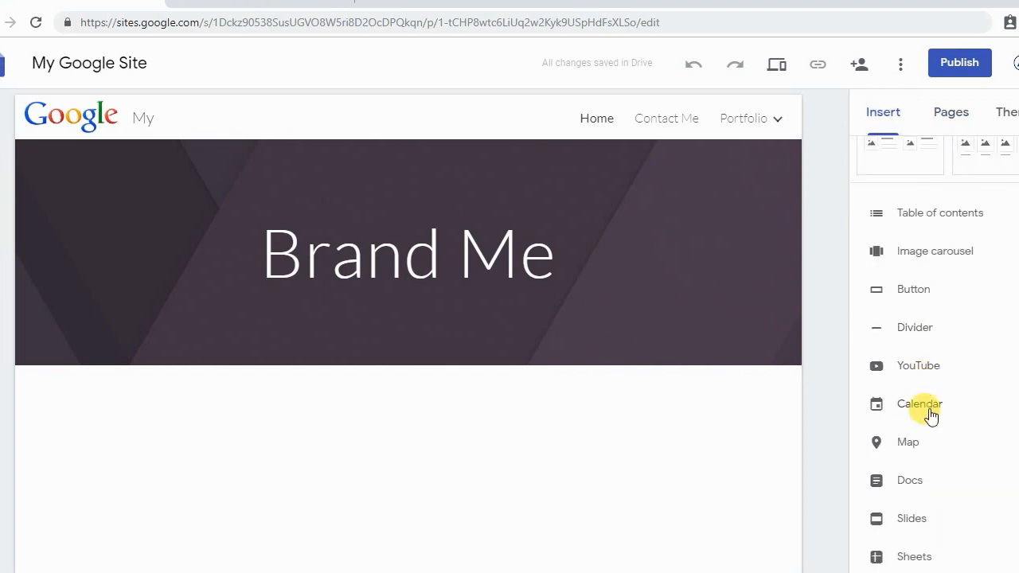
click(920, 448)
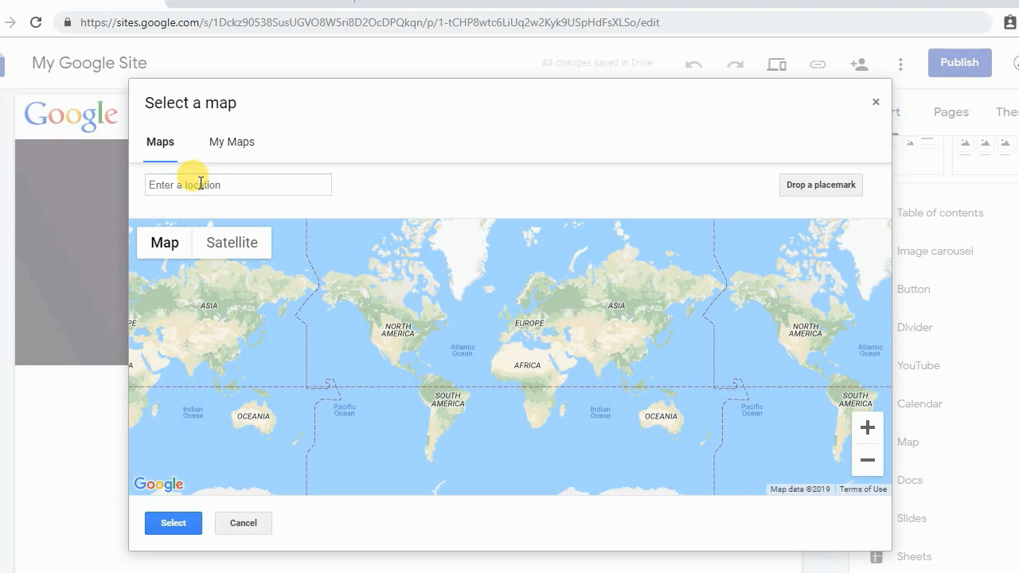
click(219, 184)
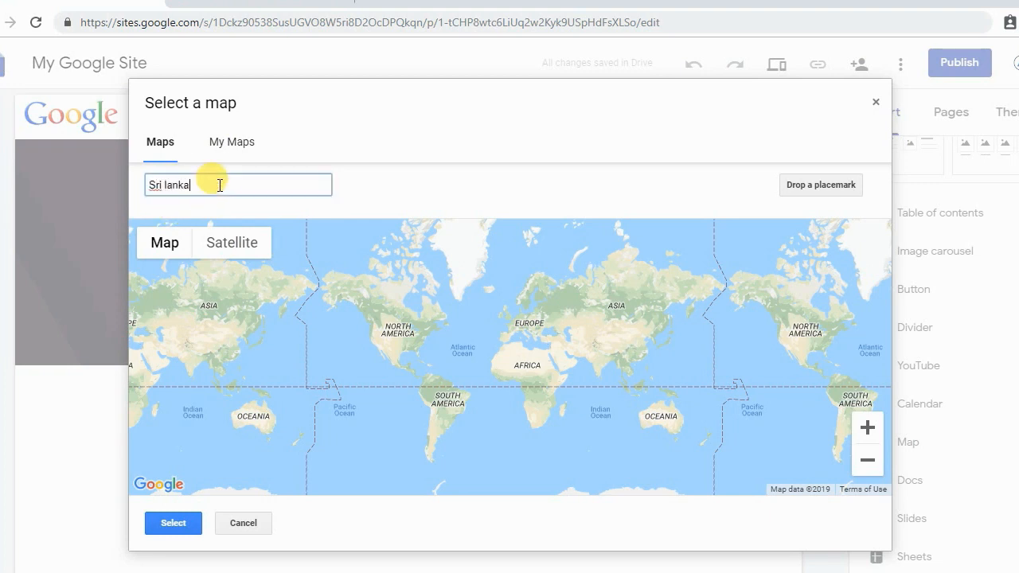
text(Sri lanka)
key(Return)
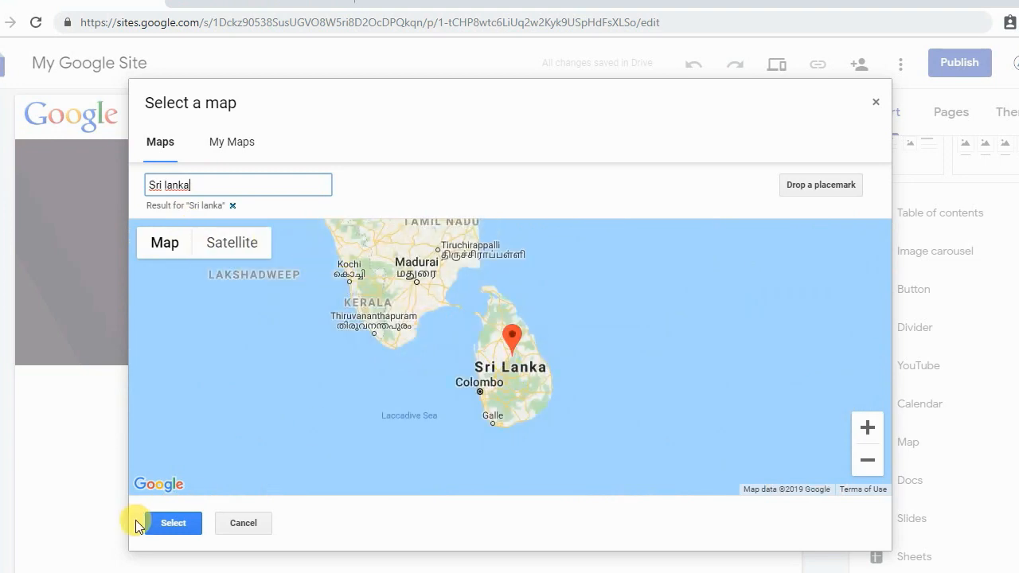
click(166, 524)
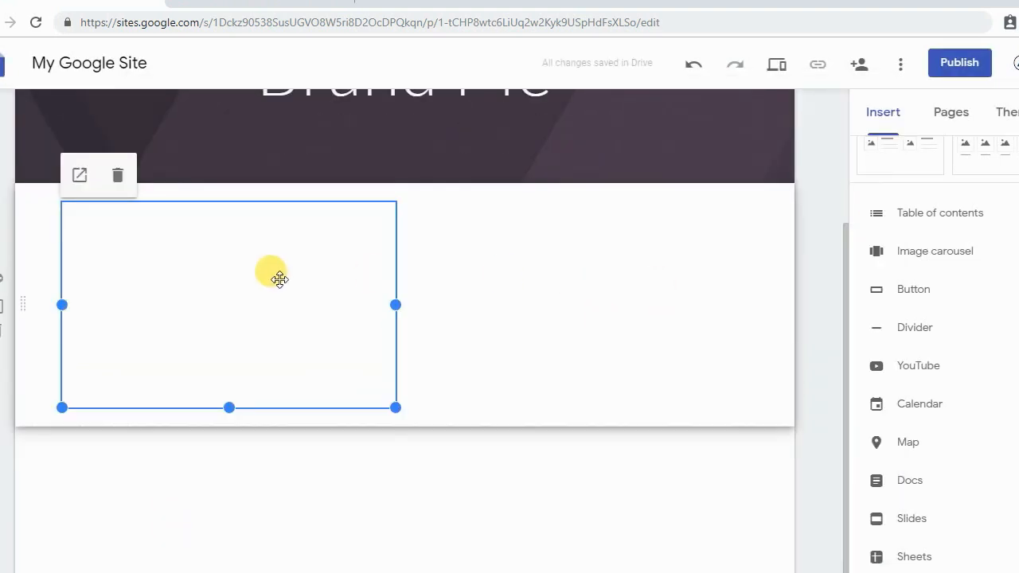
click(496, 295)
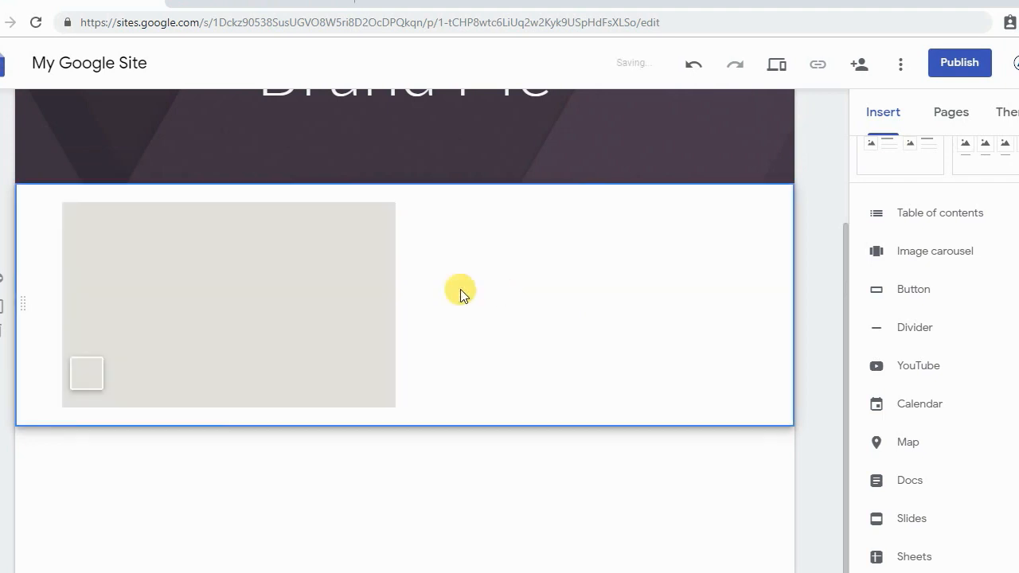
click(362, 291)
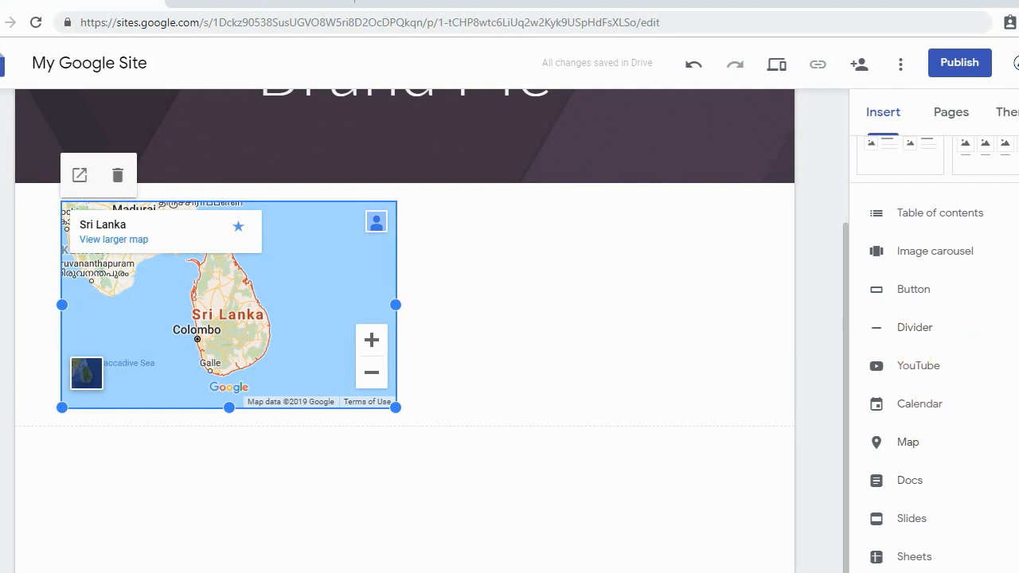
scroll(923, 482, down, 1)
scroll(923, 437, down, 1)
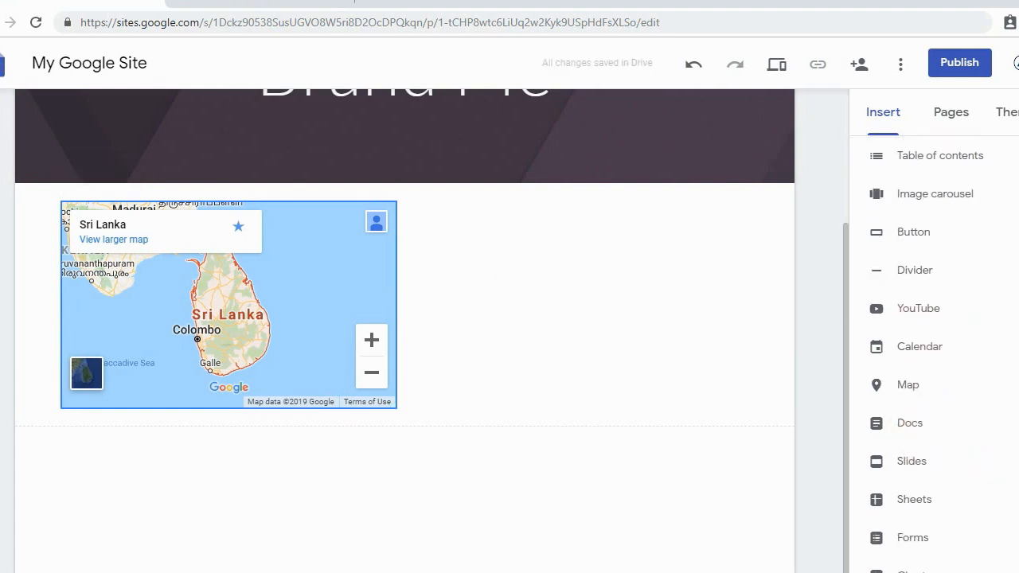
scroll(931, 358, up, 5)
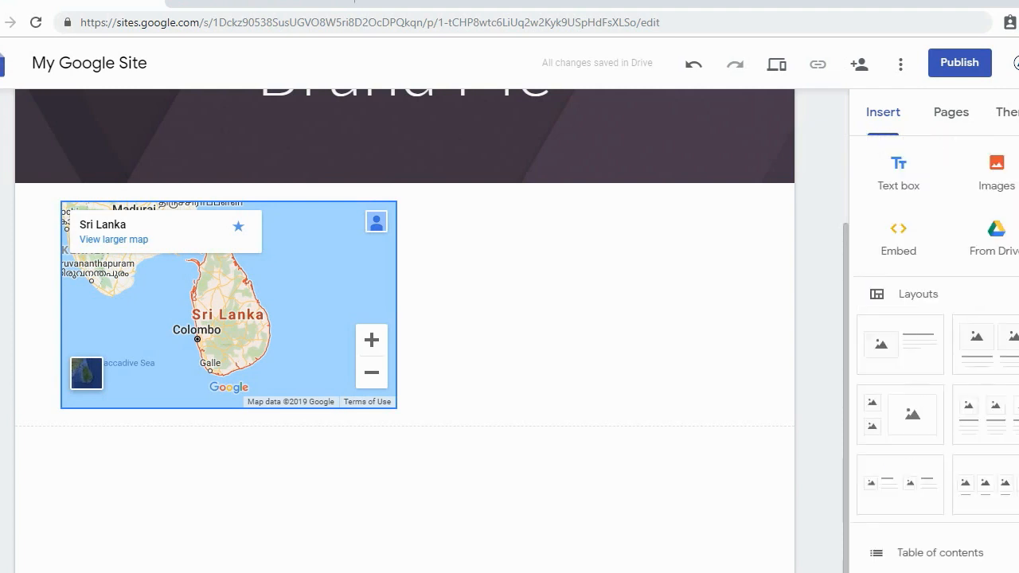
click(995, 189)
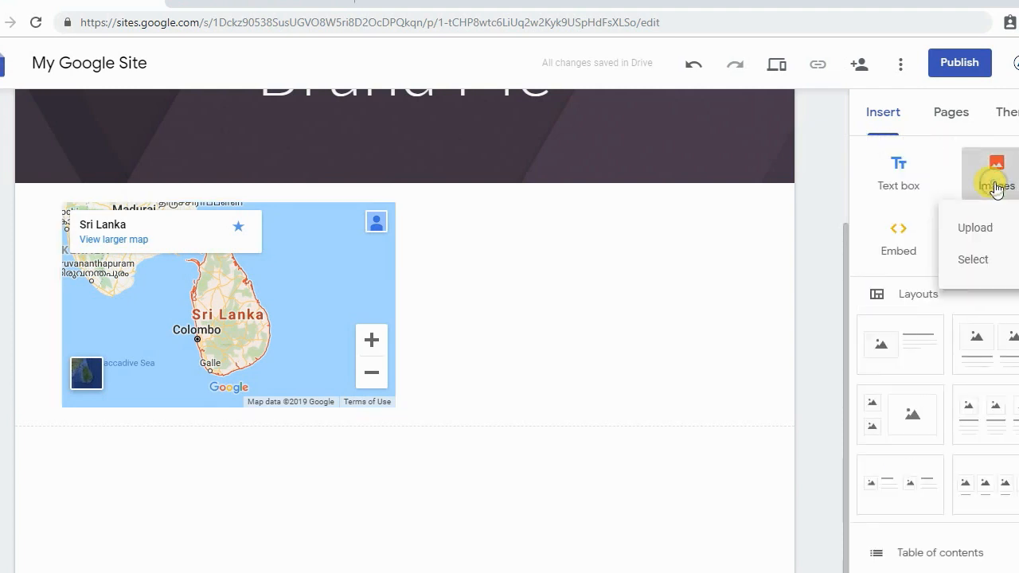
click(976, 267)
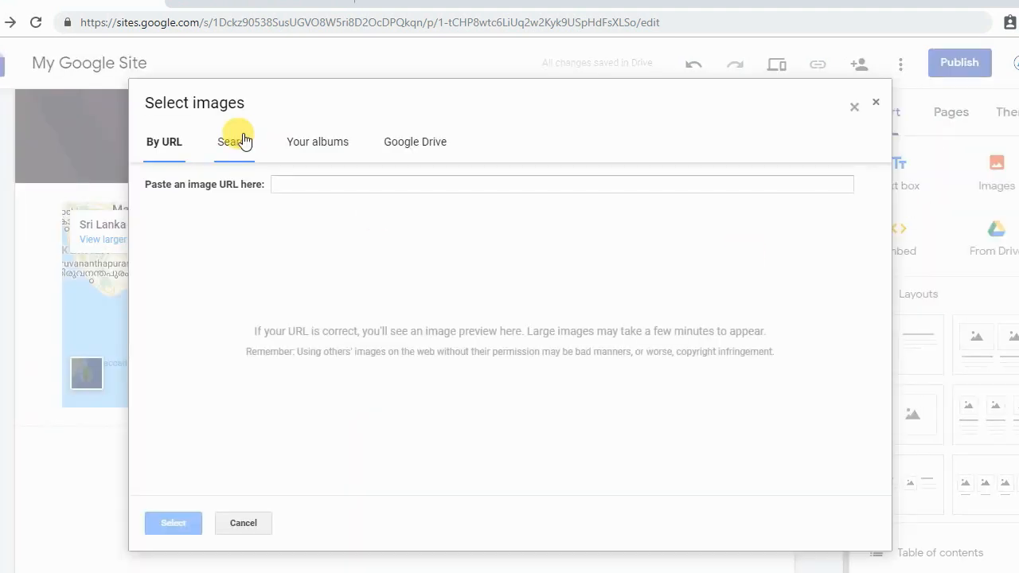
click(876, 101)
Upload the Course_2360166_Revision_0 image of hands typing on a laptop from the Pictures folder into the Home page
click(995, 170)
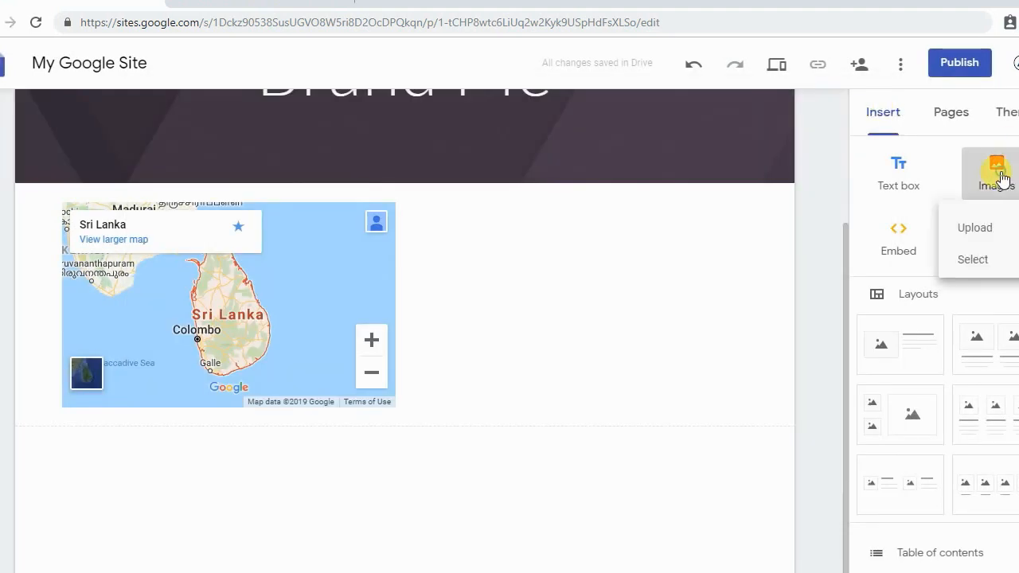
click(971, 230)
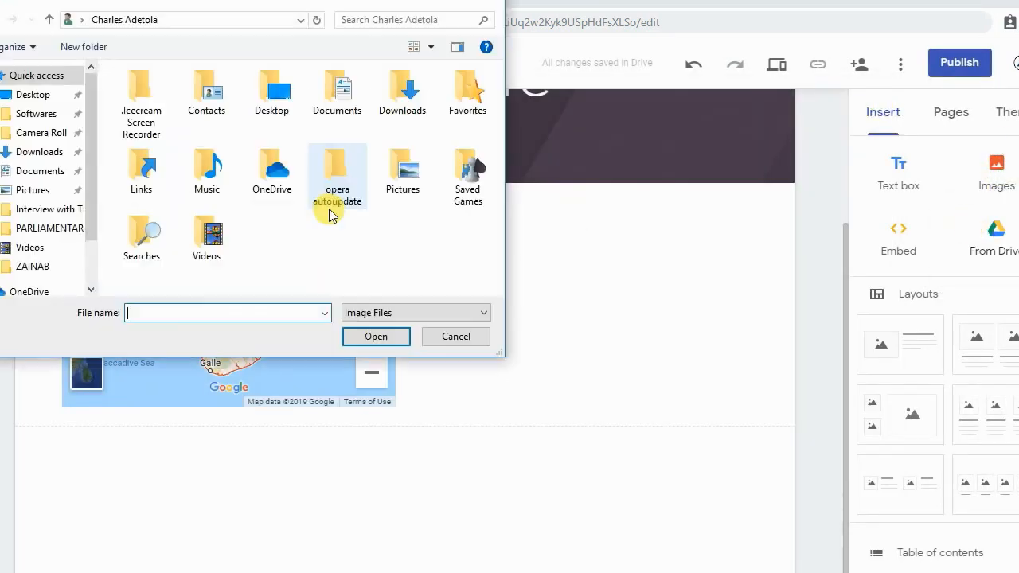
click(35, 190)
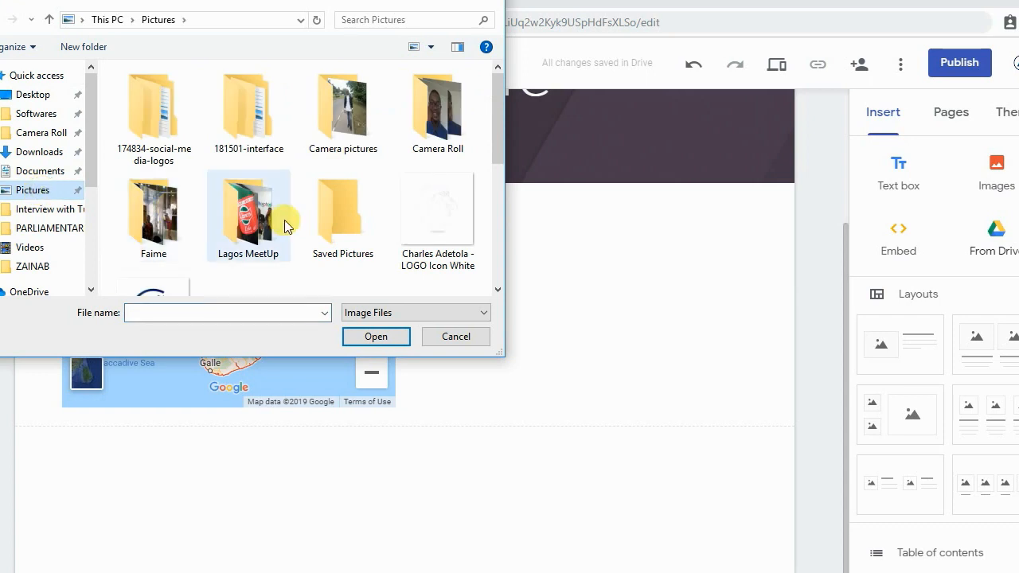
drag(495, 129, 497, 171)
click(334, 227)
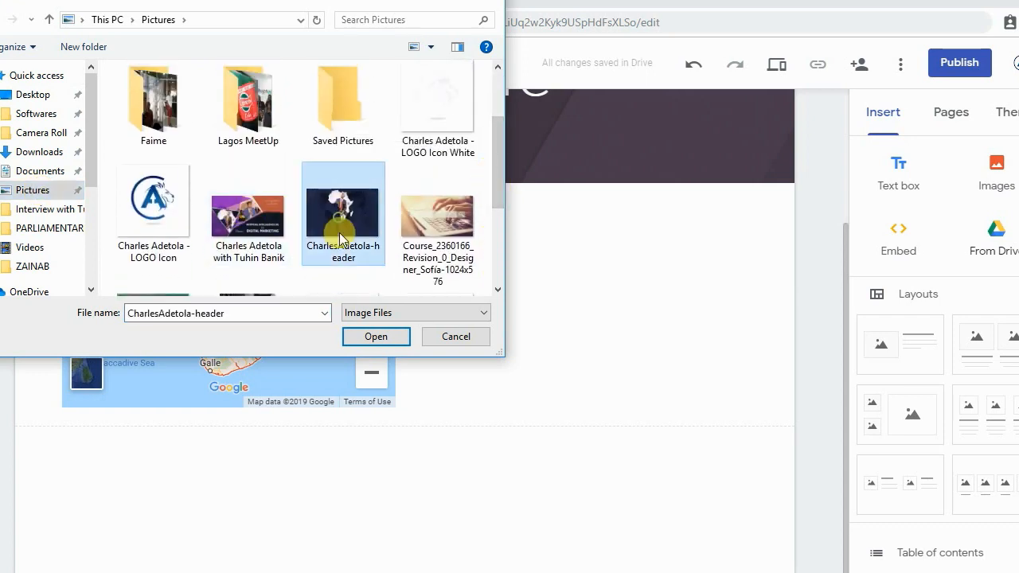
click(443, 224)
click(380, 335)
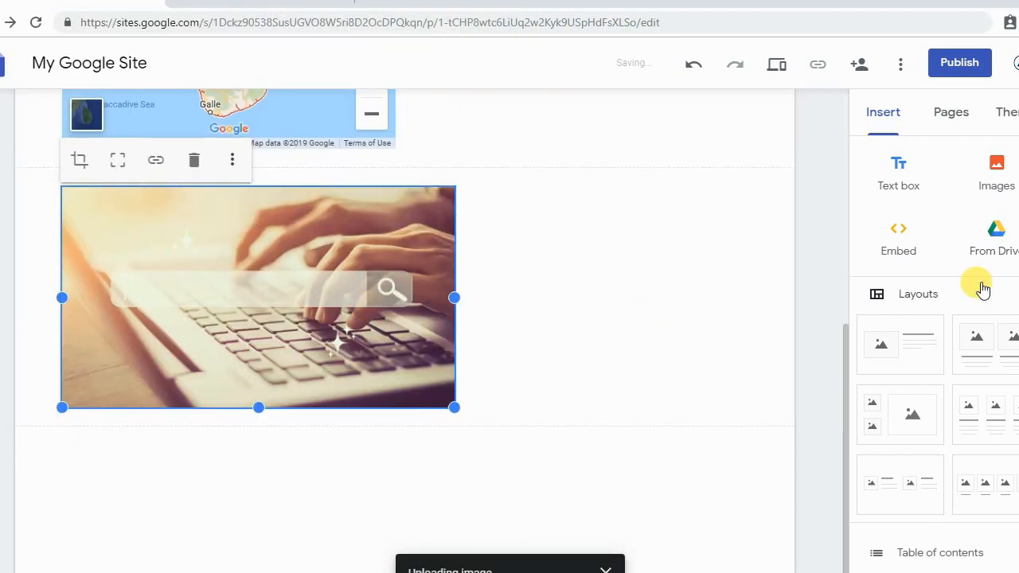
Add a text box below the laptop image and fill it with the sentence "Writing about what your business is all about." repeated 12 times
click(895, 190)
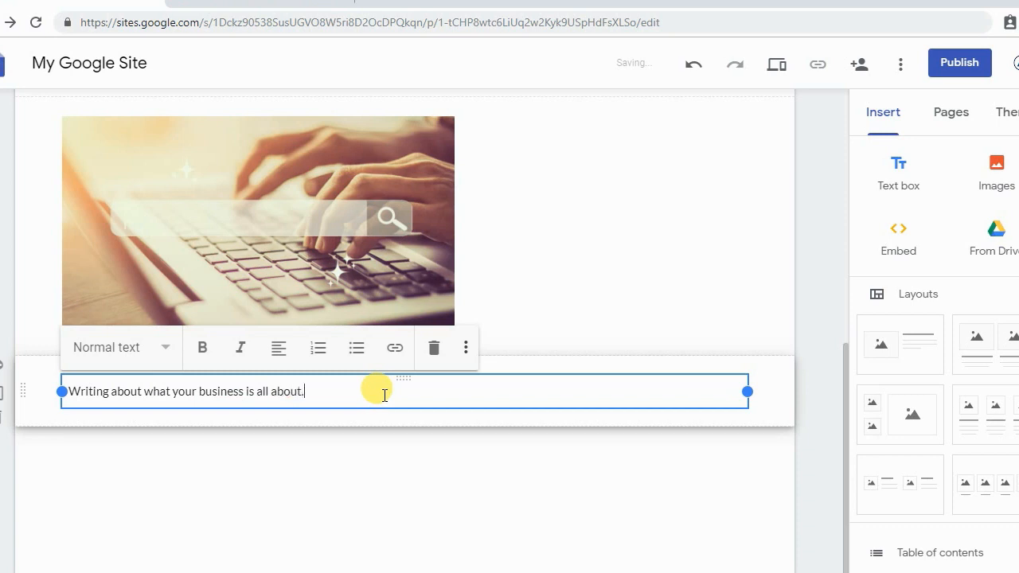
triple_click(384, 396)
key(ctrl+c)
key(ctrl+v)
key(ctrl+v)
key(ctrl+v)
key(ctrl+v)
key(ctrl+v)
key(ctrl+v)
key(ctrl+v)
key(ctrl+v)
key(ctrl+v)
key(ctrl+v)
key(ctrl+v)
key(ctrl+v)
key(ctrl+v)
key(ctrl+v)
key(ctrl+v)
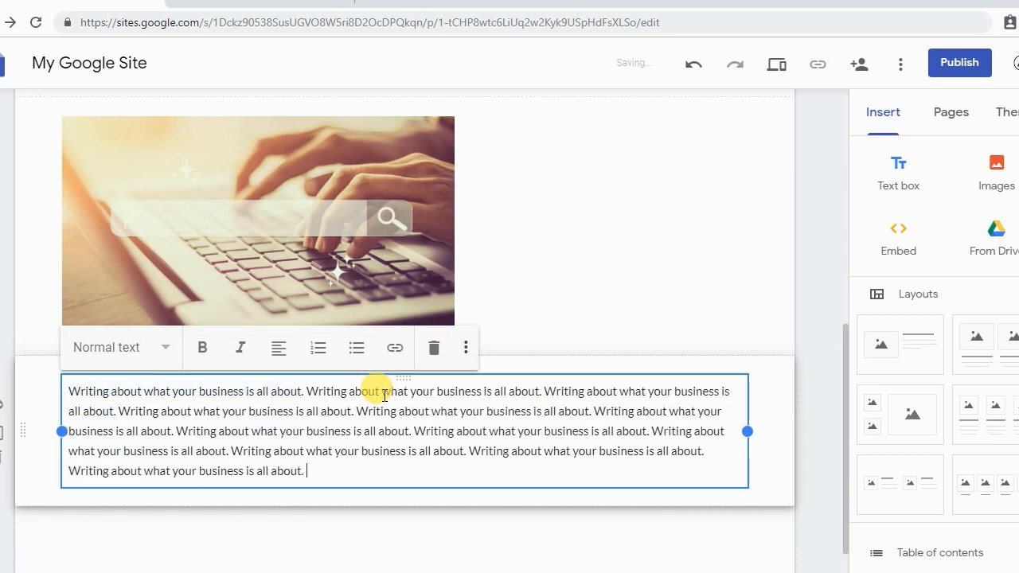
Centre the laptop image across its section and move the Sri Lanka map to a new section below the business text
click(292, 204)
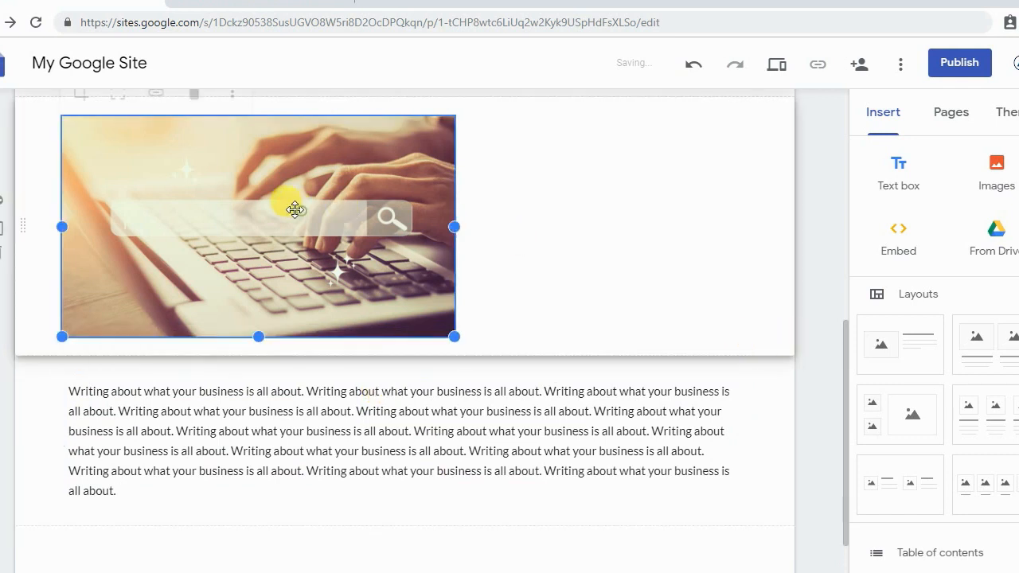
drag(203, 202, 596, 234)
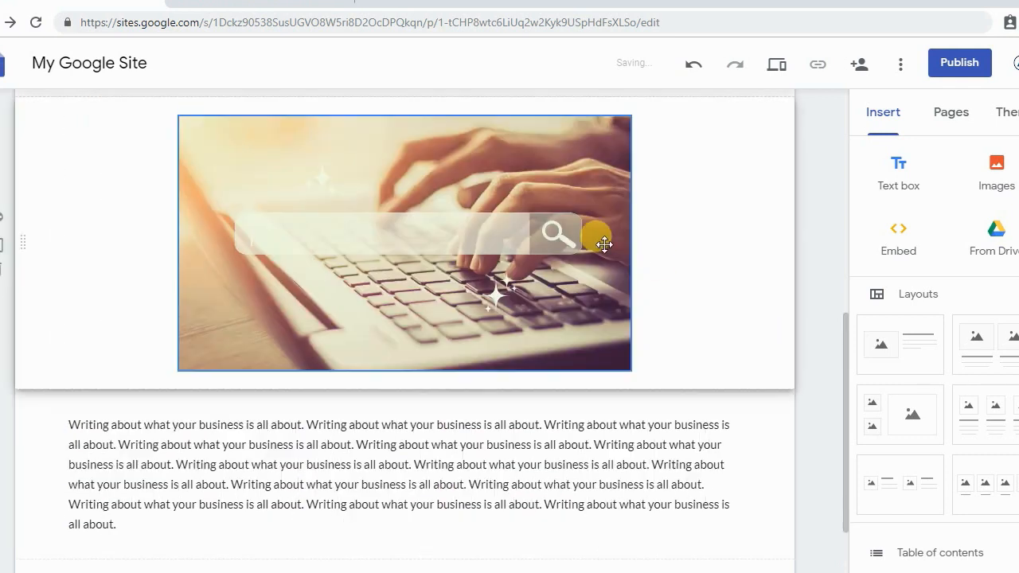
drag(846, 366, 842, 299)
scroll(518, 237, up, 2)
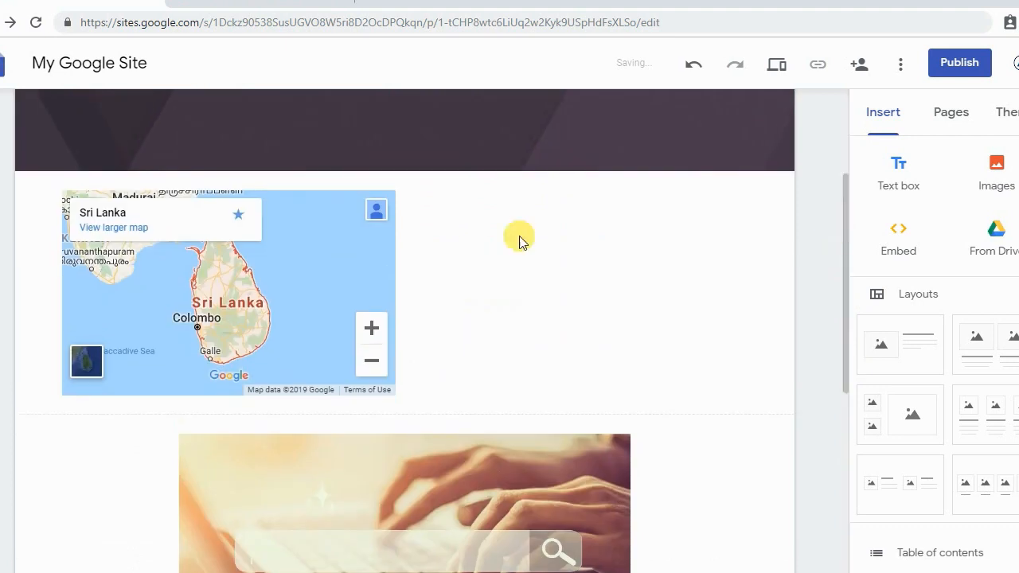
click(273, 250)
drag(273, 250, 343, 435)
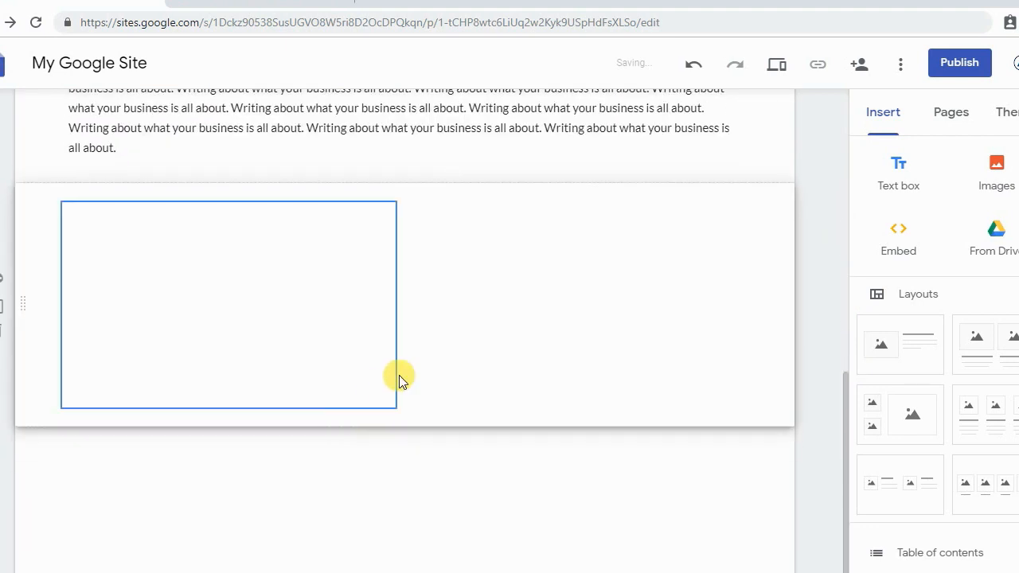
click(596, 263)
Look through the page layouts and insertable components available for the Home page
click(850, 424)
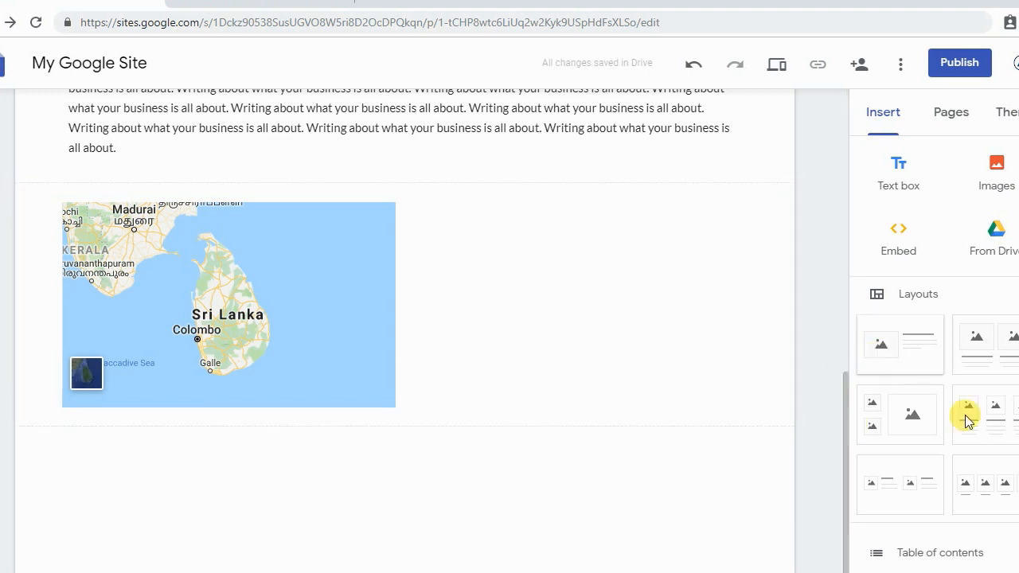
scroll(965, 415, down, 1)
scroll(1016, 382, down, 4)
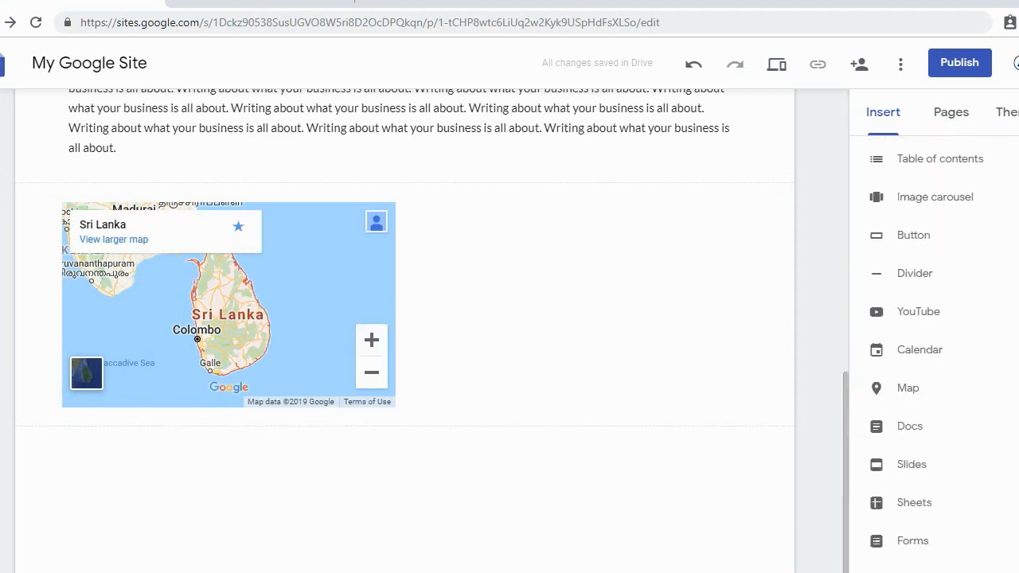
scroll(1016, 382, up, 4)
scroll(1015, 358, down, 4)
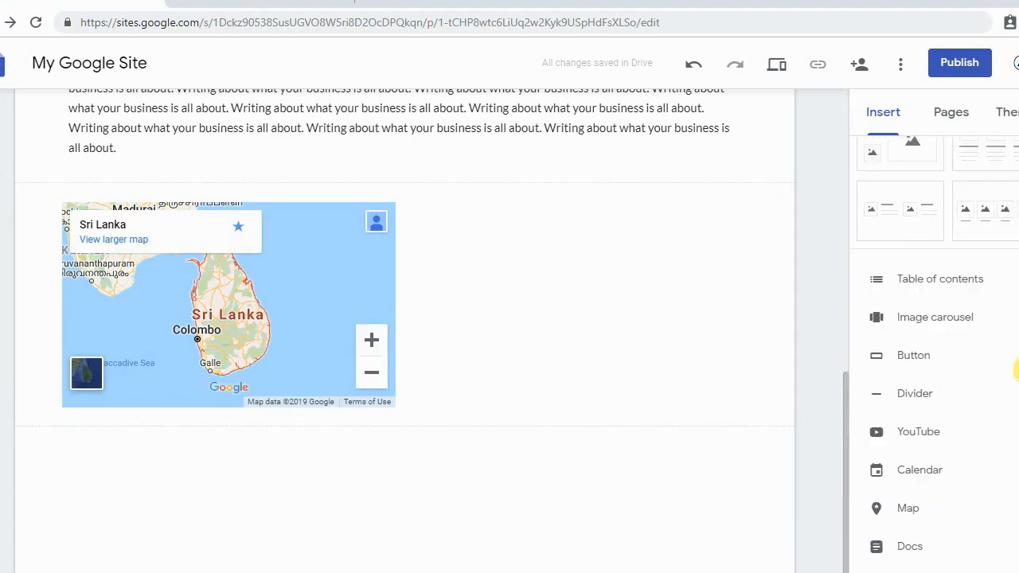
scroll(1015, 358, up, 3)
scroll(1015, 358, down, 1)
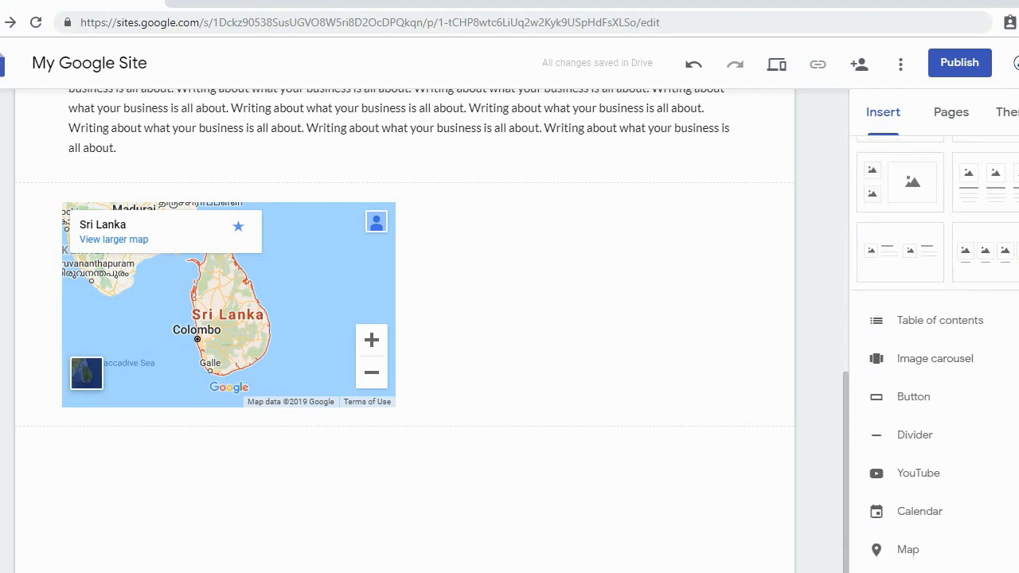
scroll(913, 555, down, 2)
scroll(923, 318, up, 1)
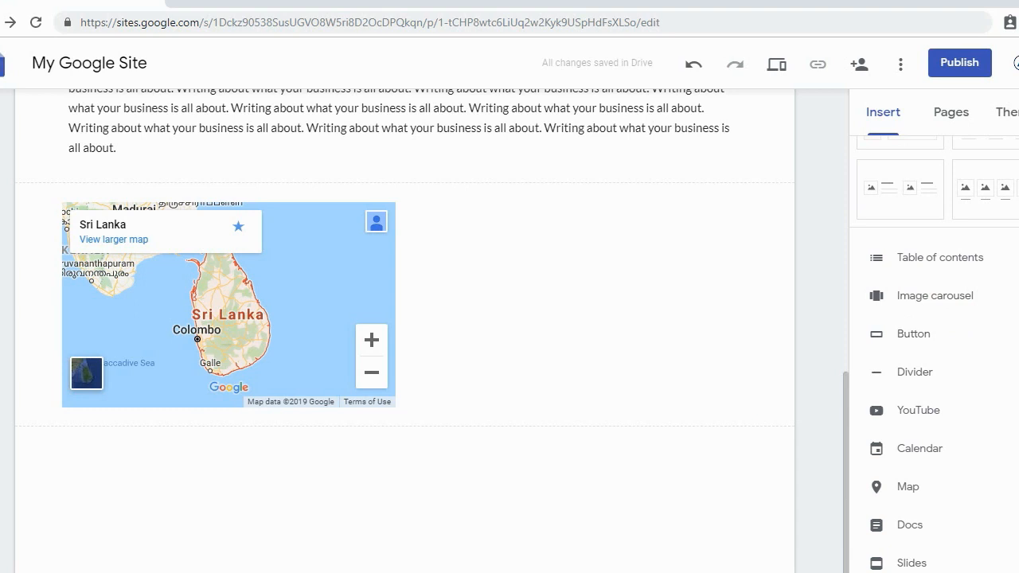
scroll(1015, 344, down, 3)
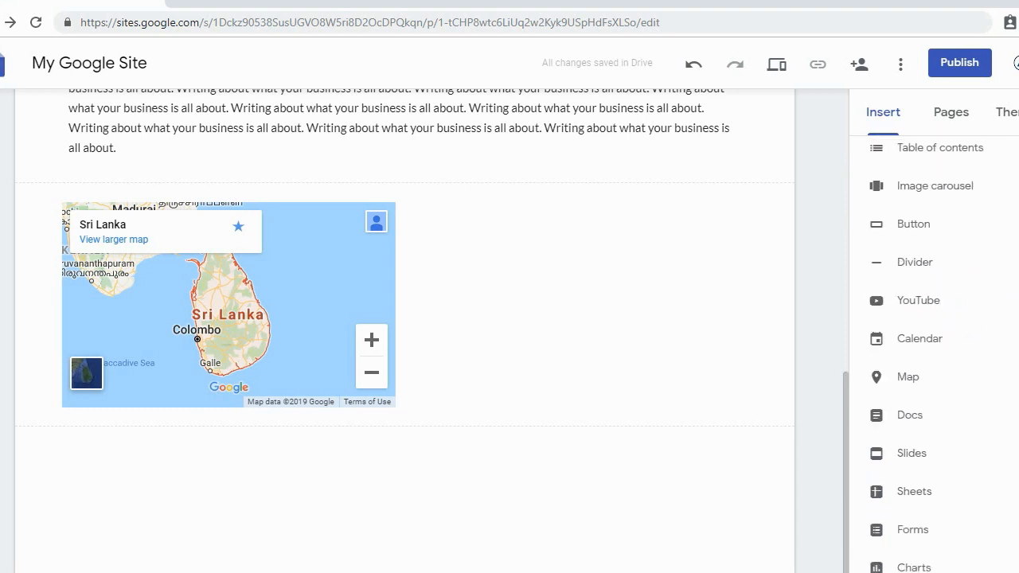
scroll(931, 335, up, 5)
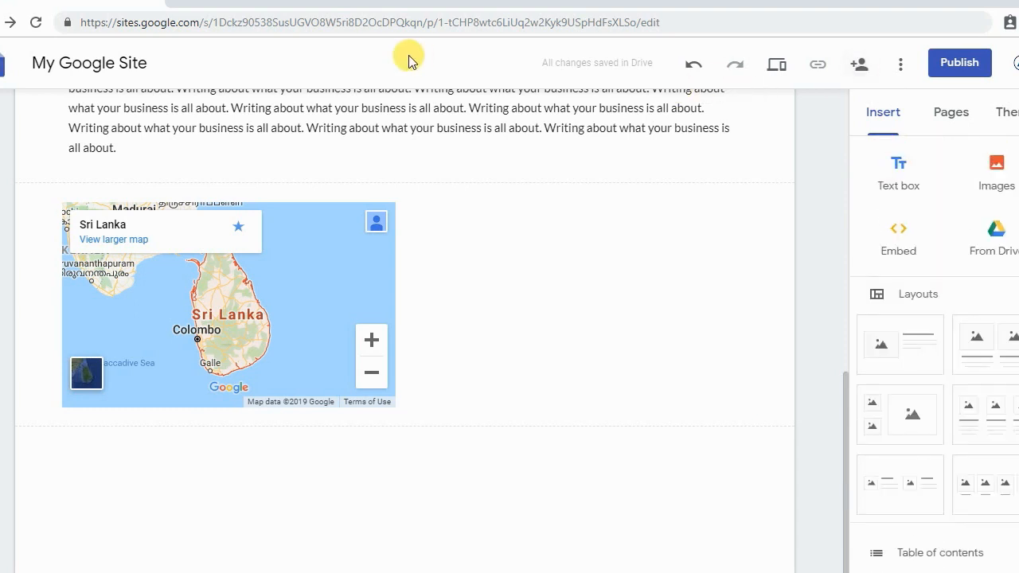
Publish the site to the web with the address "wakandastyle"
click(969, 64)
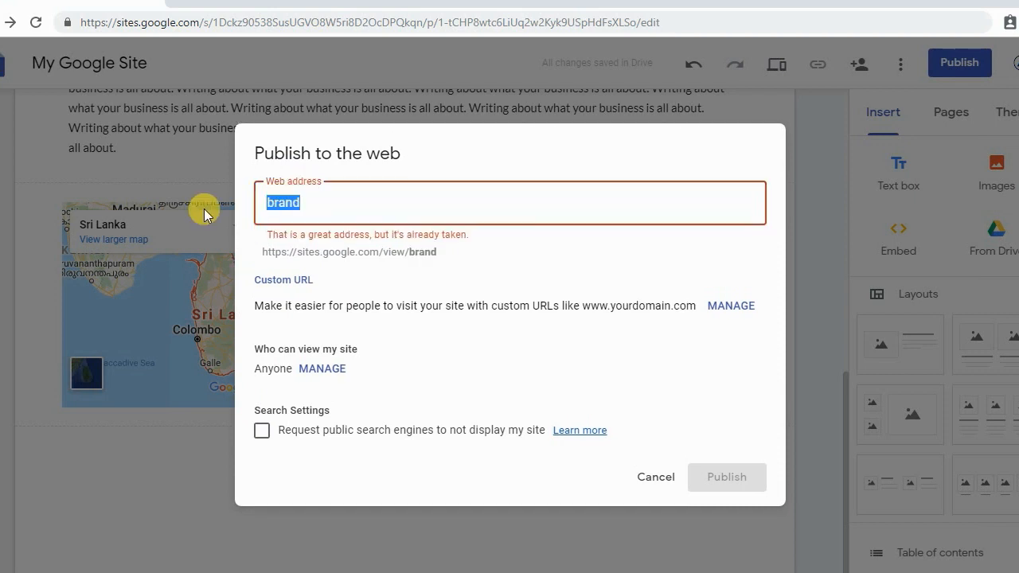
text(wakanda)
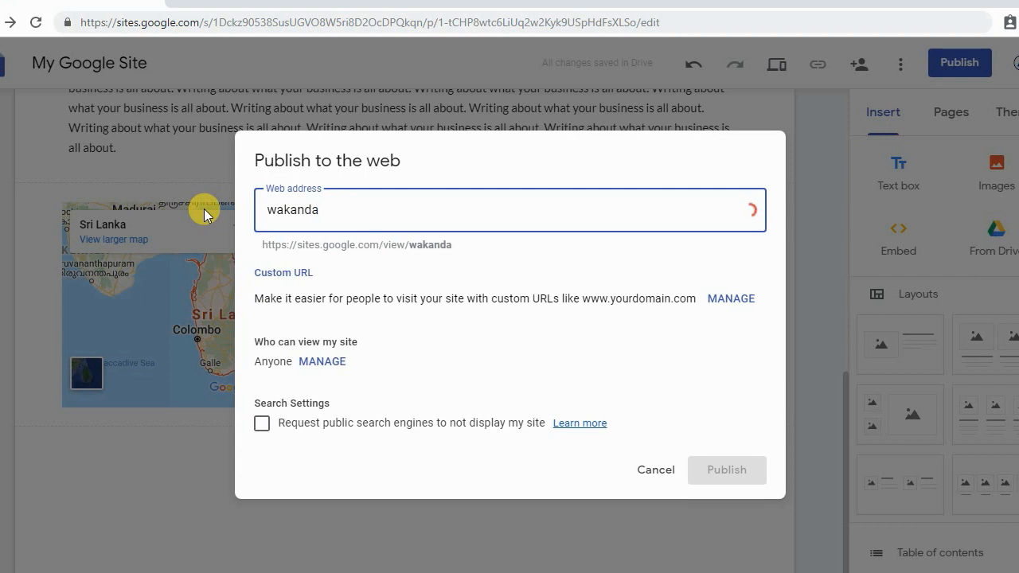
text(style)
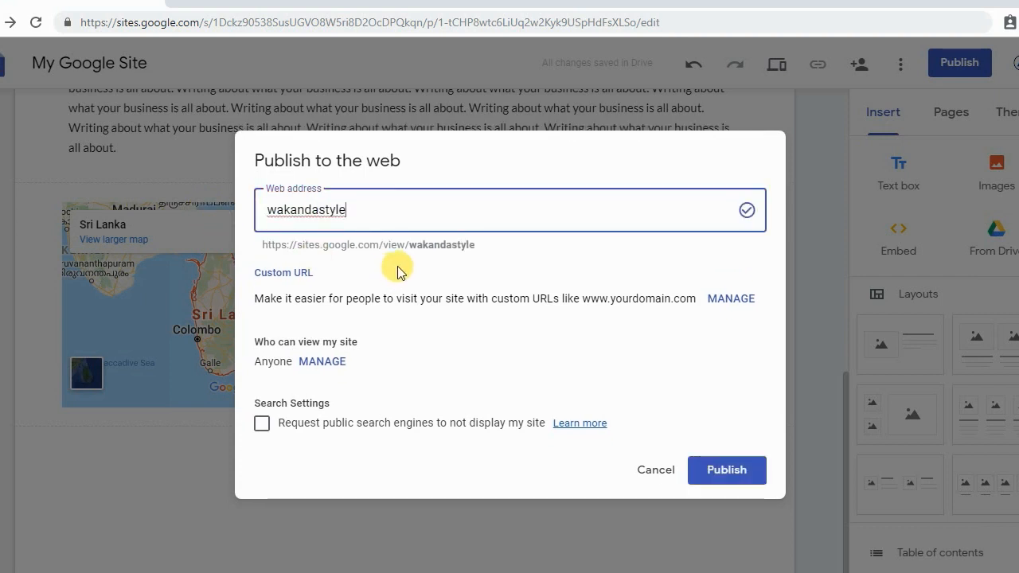
click(723, 473)
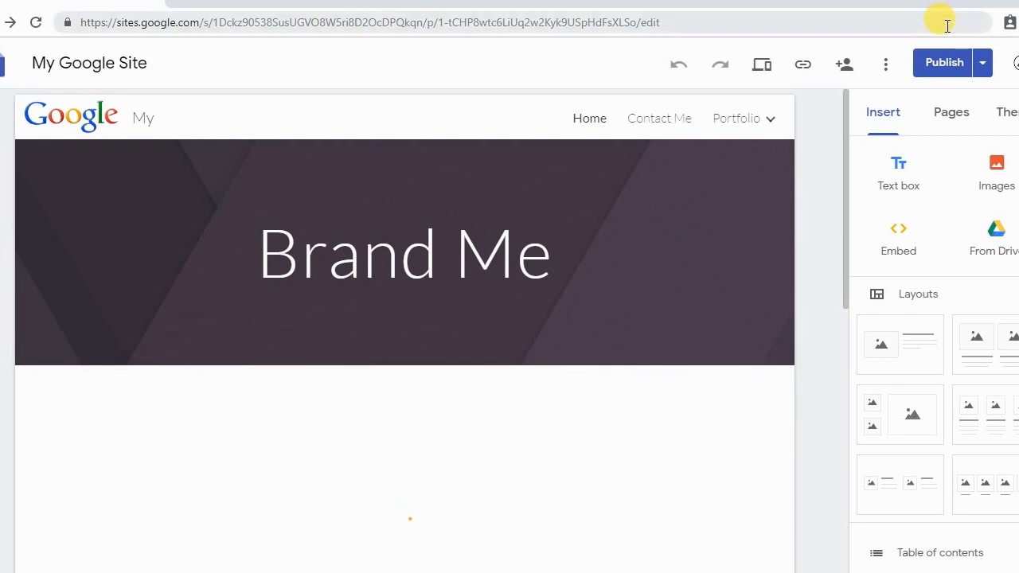
click(982, 64)
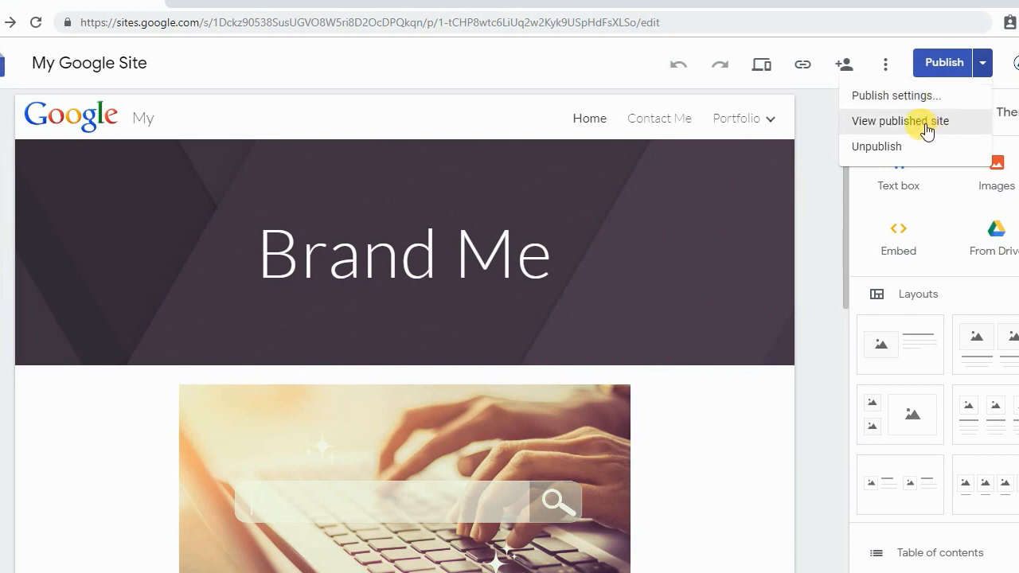
click(801, 70)
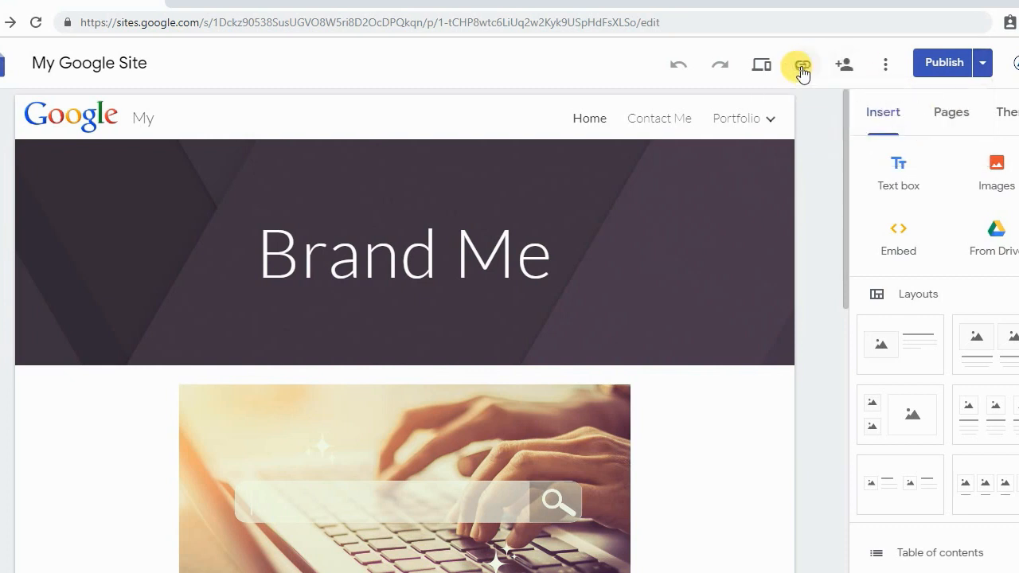
click(184, 2)
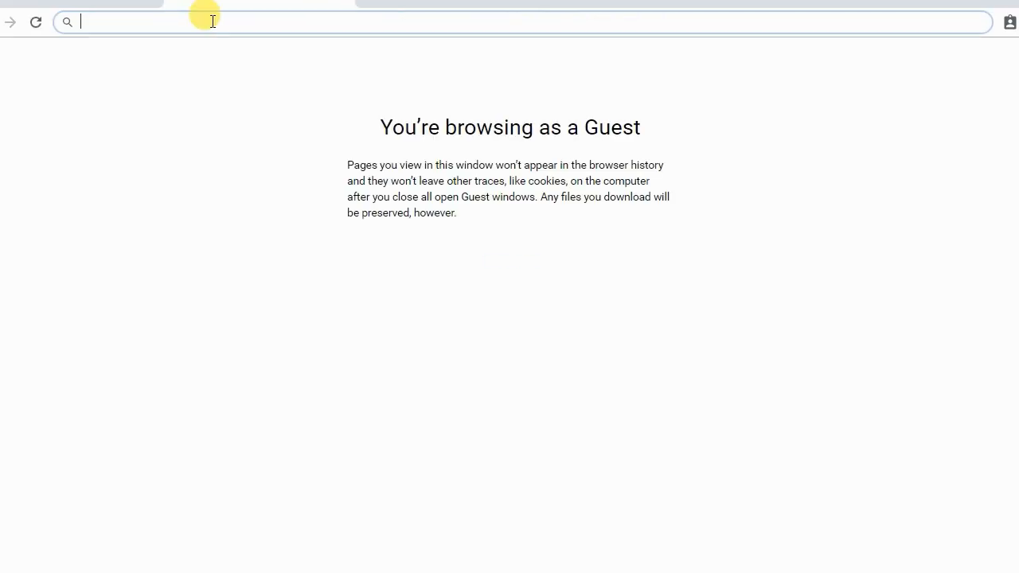
key(ctrl+v)
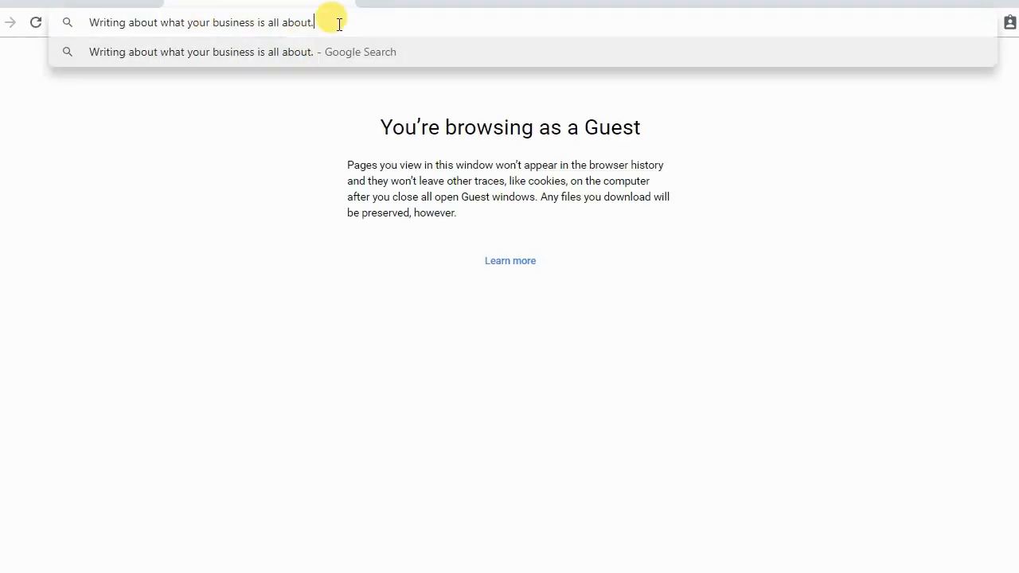
click(88, 1)
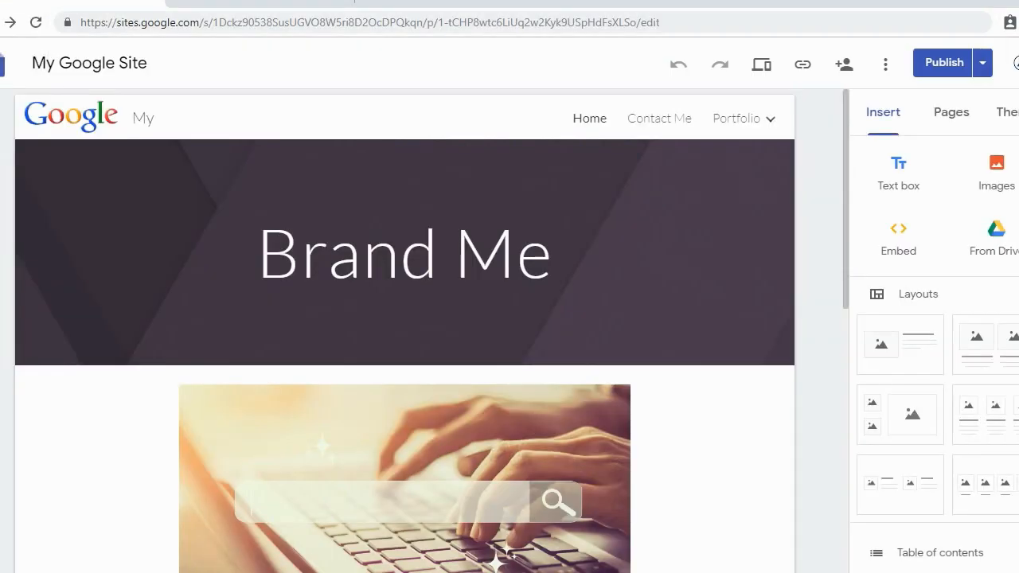
click(800, 62)
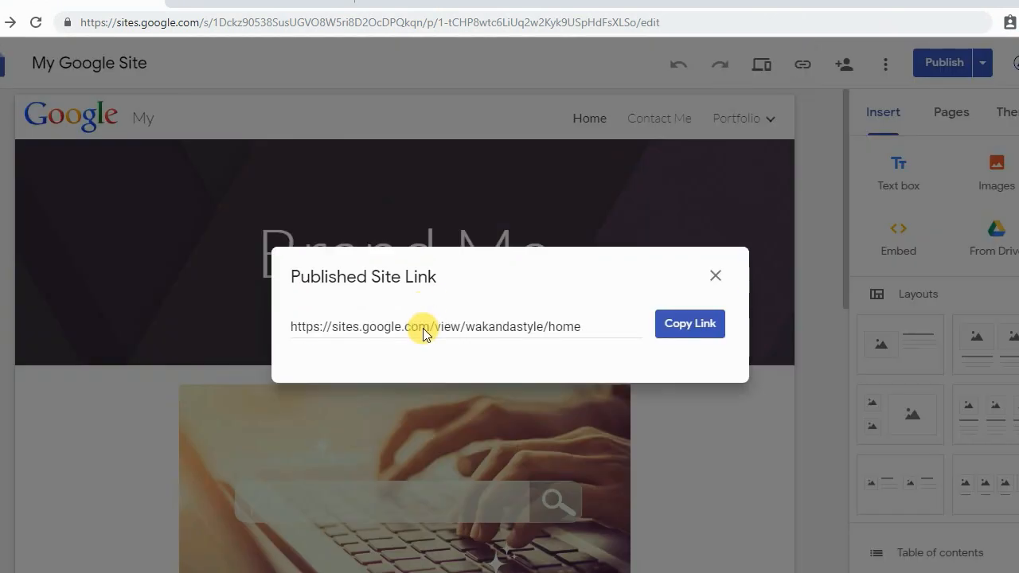
click(704, 327)
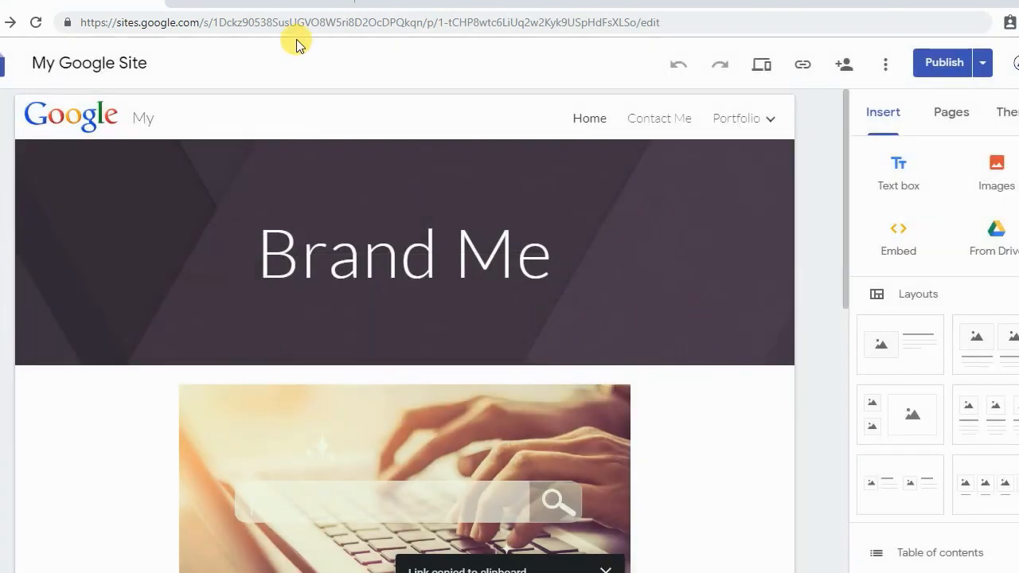
click(238, 2)
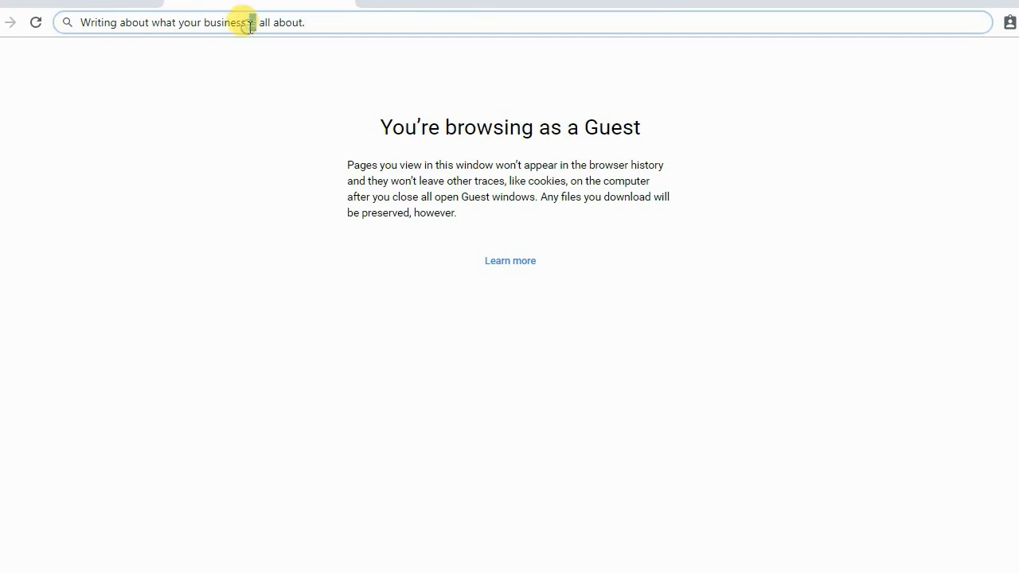
click(250, 24)
key(BackSpace)
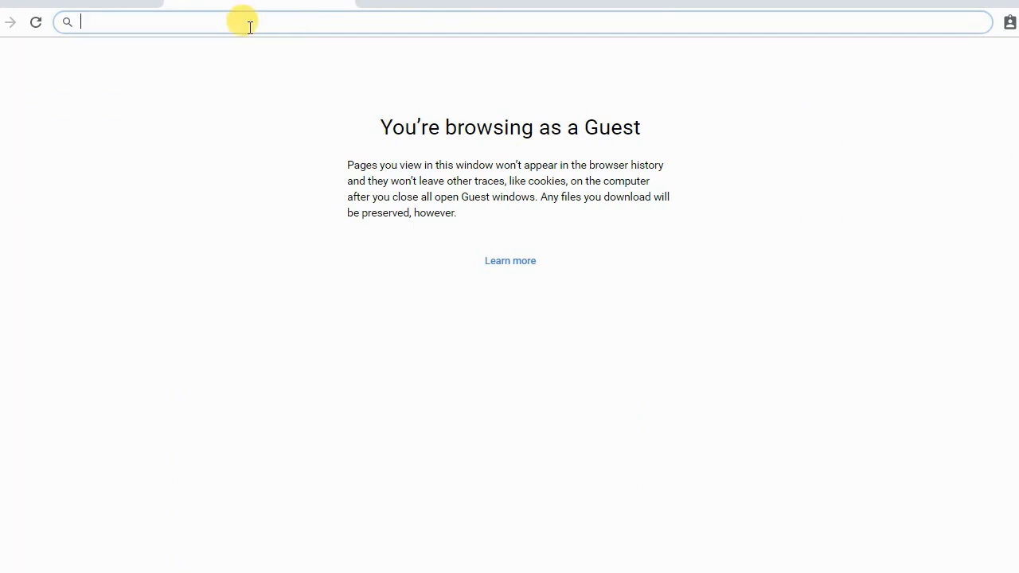
key(ctrl+v)
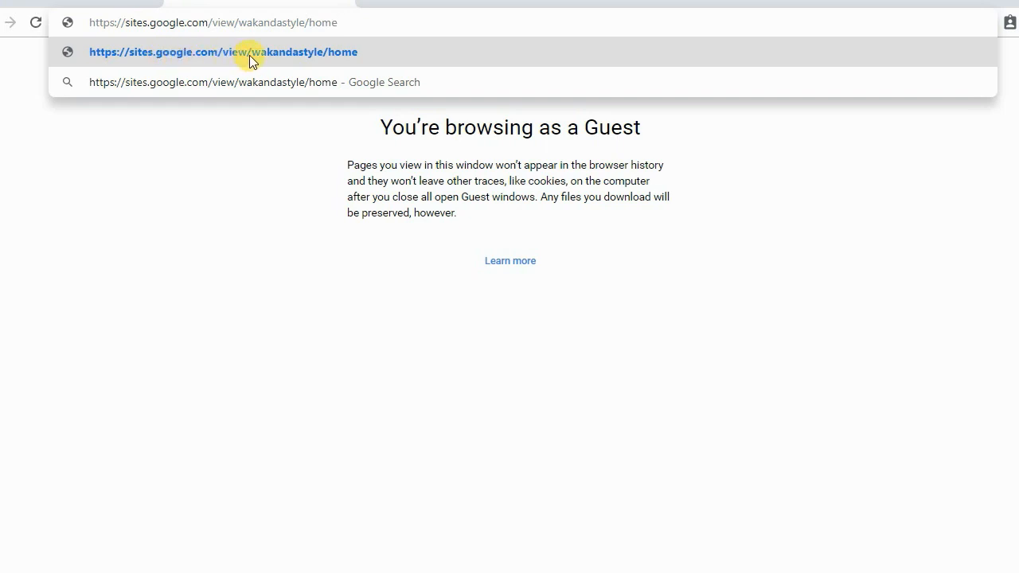
key(Return)
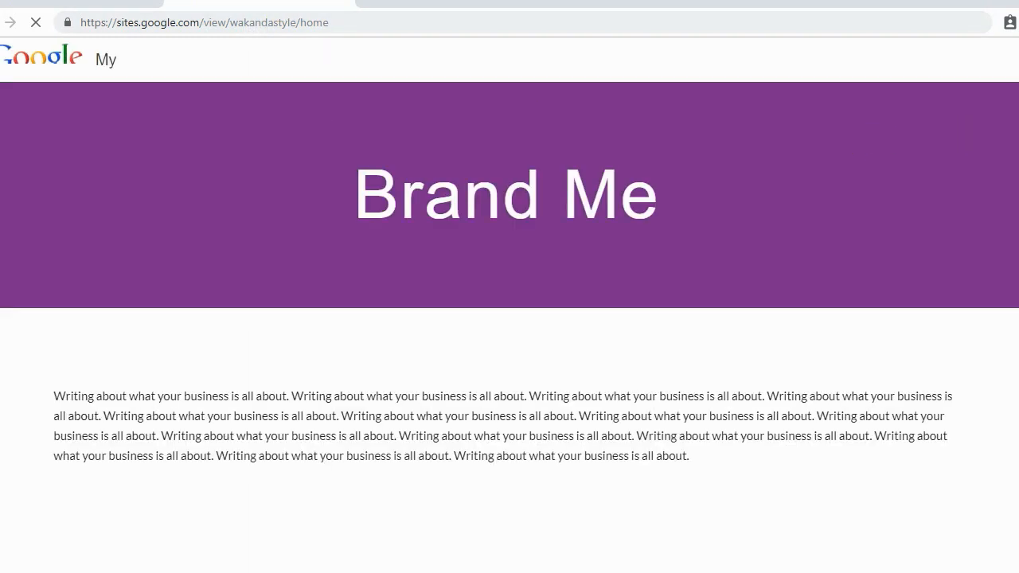
Review the published site's Home page, the form on Contact Me, and the video on Portfolio
scroll(510, 318, down, 2)
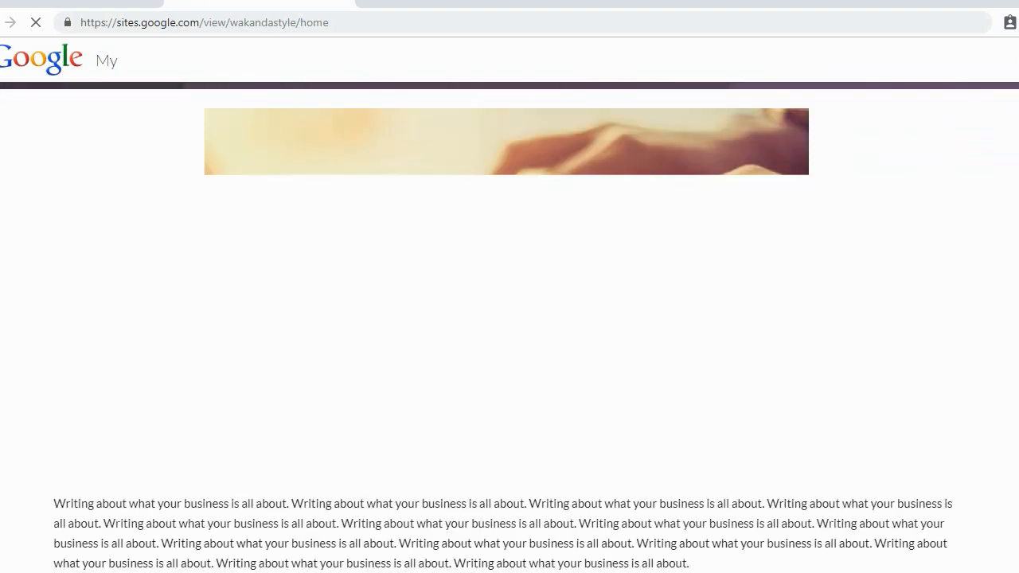
scroll(509, 318, down, 4)
scroll(510, 319, up, 5)
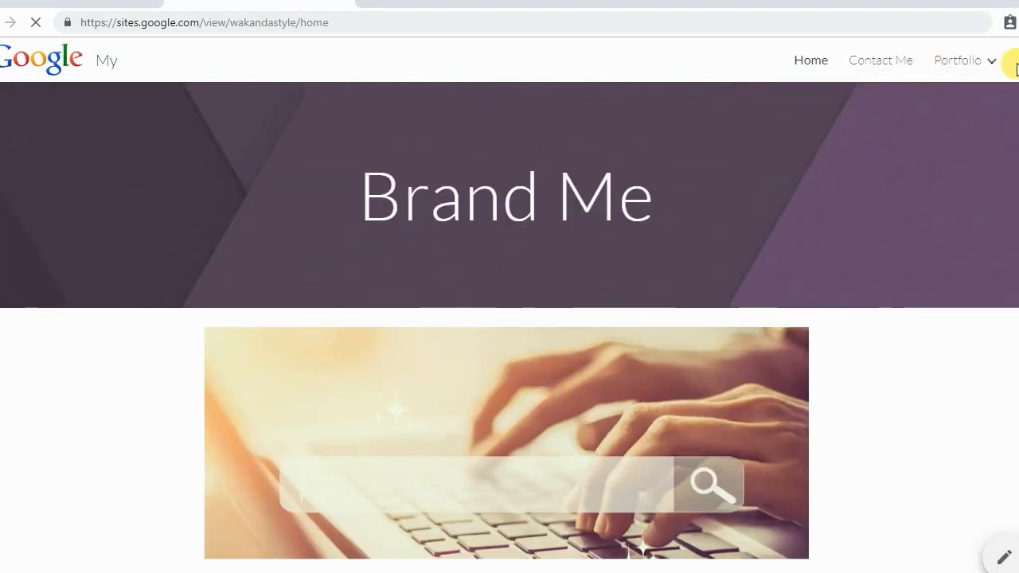
mouse_move(995, 63)
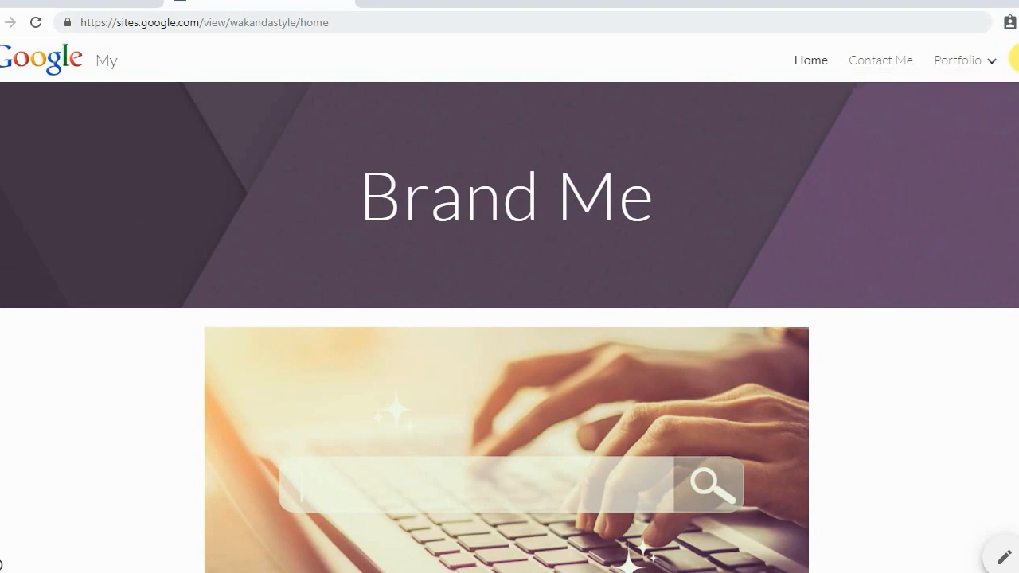
click(879, 67)
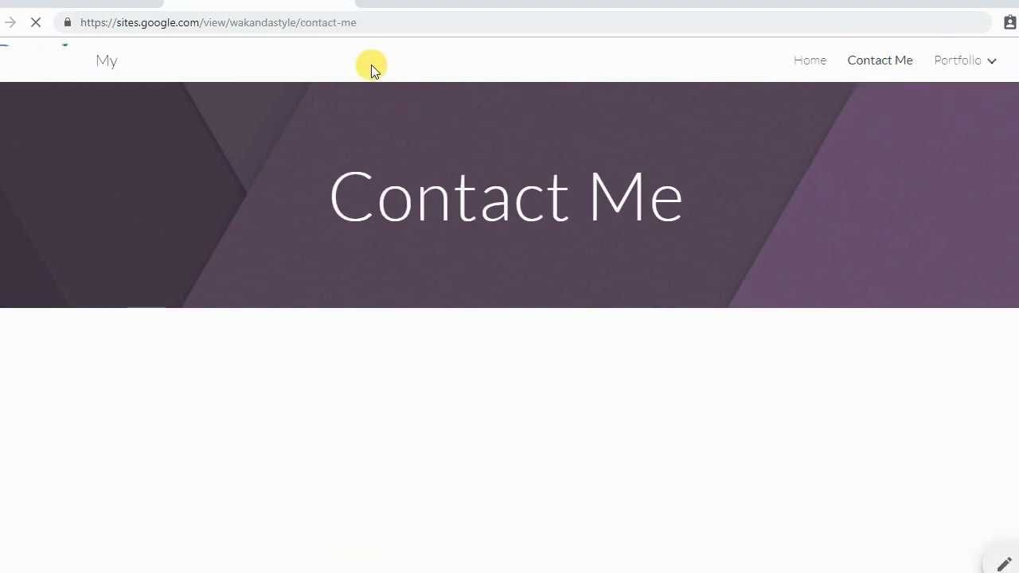
scroll(510, 358, down, 7)
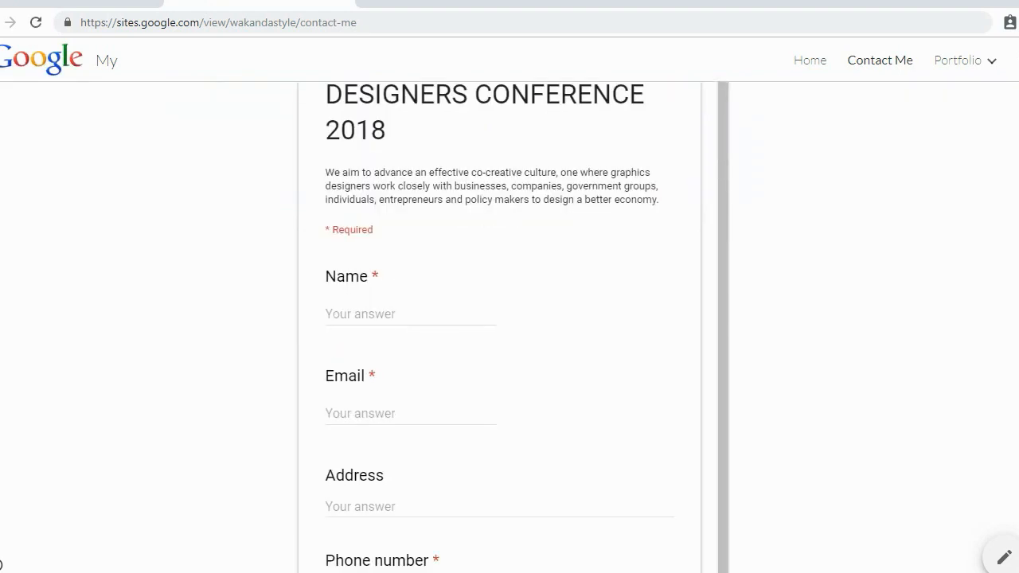
scroll(509, 358, up, 7)
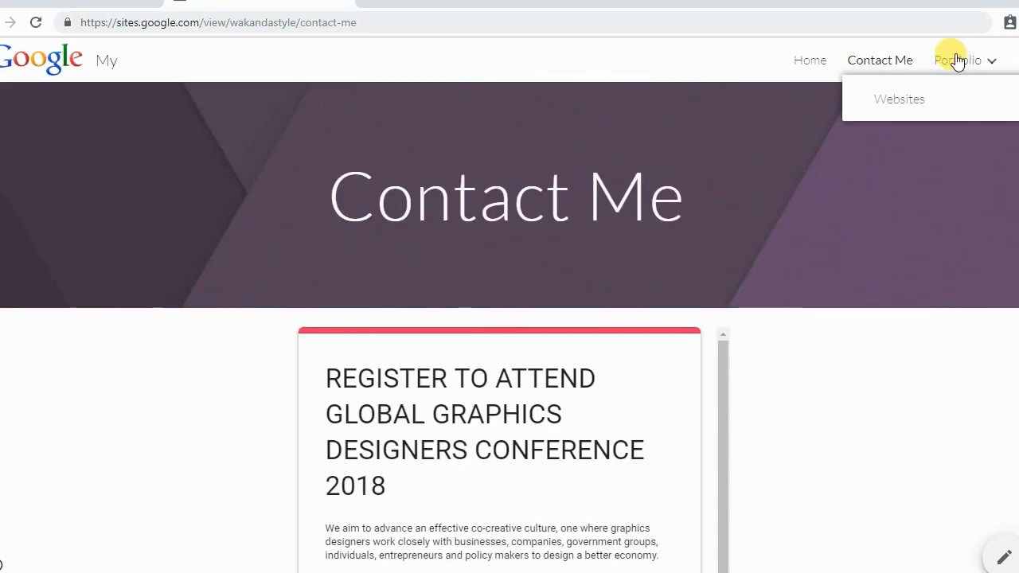
click(955, 62)
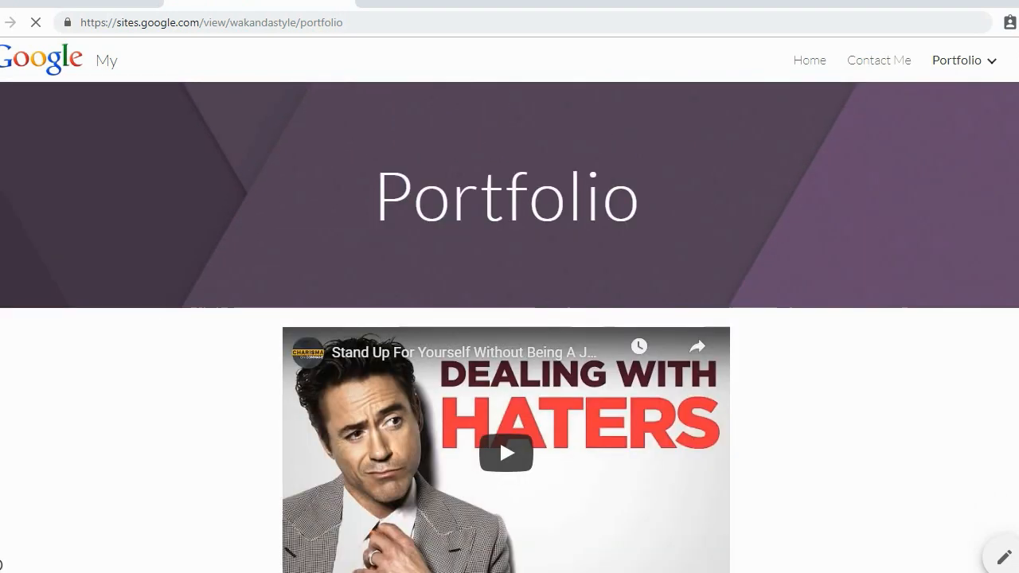
mouse_move(985, 63)
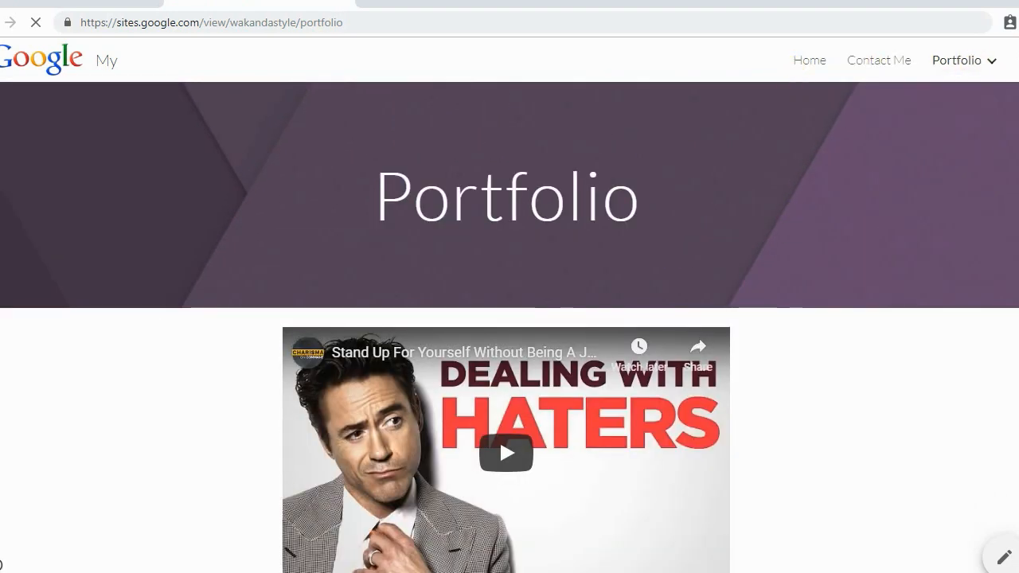
scroll(510, 326, down, 1)
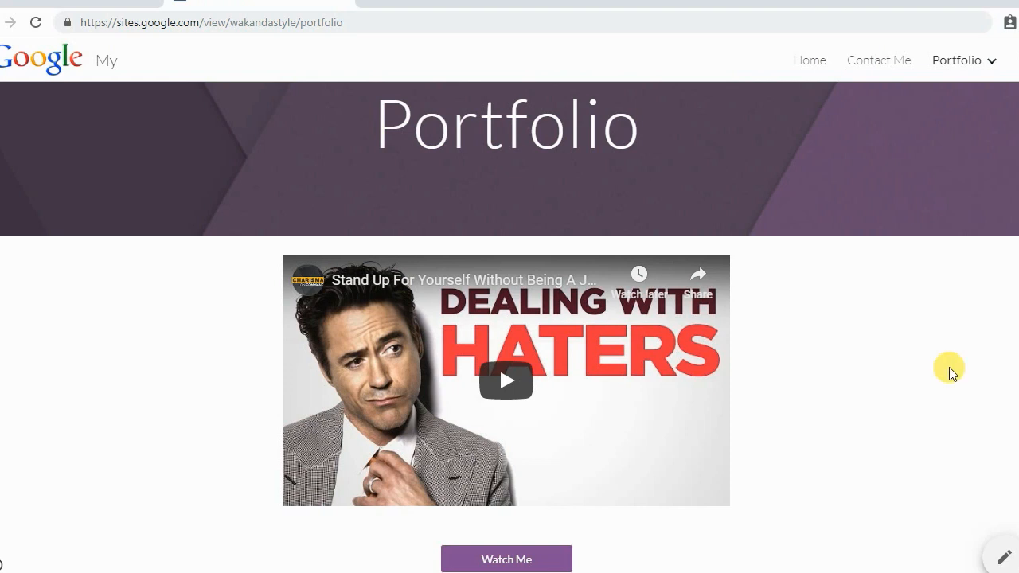
Return to the site editor, collapse the Layouts group and look through the remaining insertable components
click(86, 2)
click(259, 5)
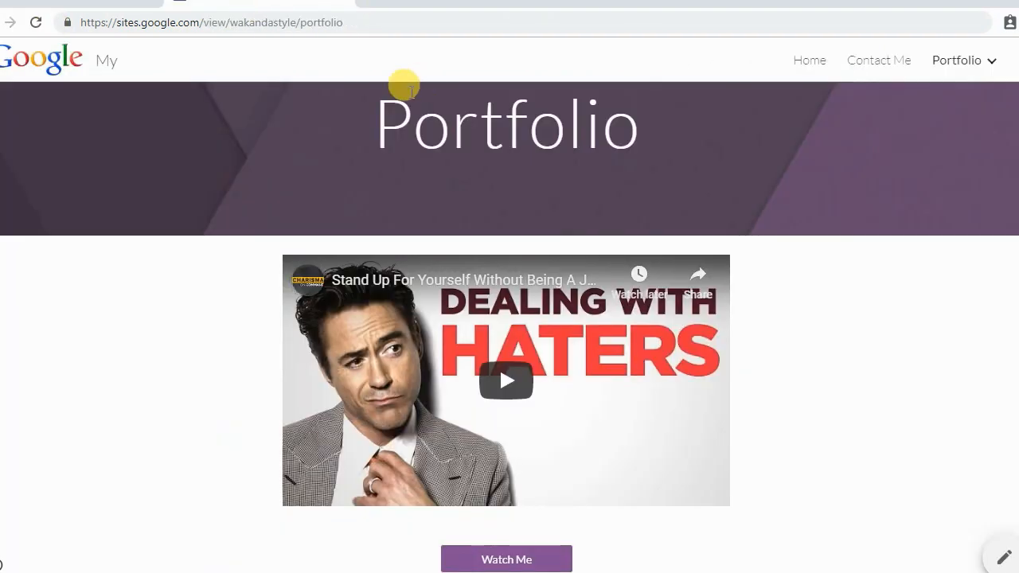
click(89, 4)
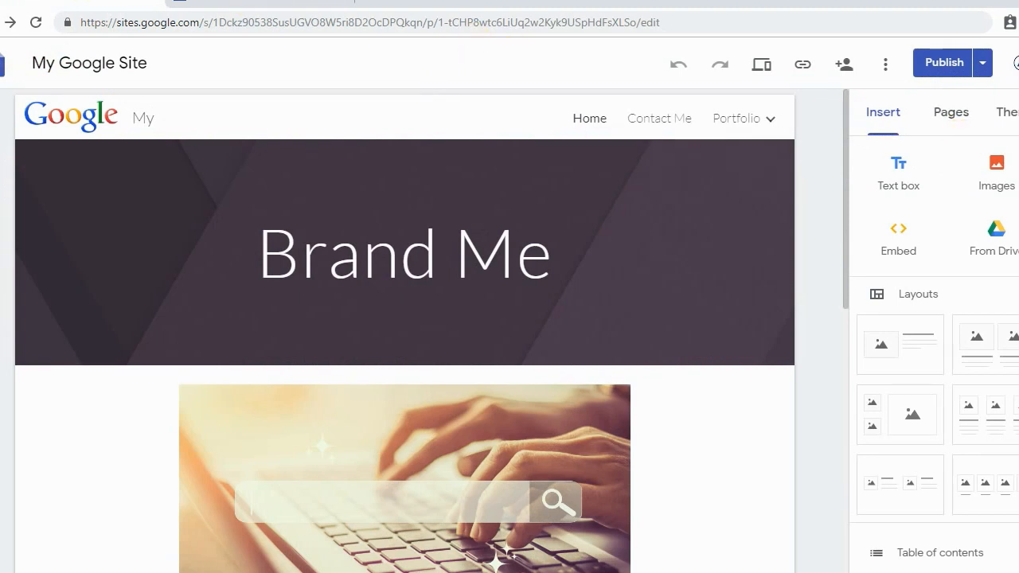
scroll(1009, 231, down, 3)
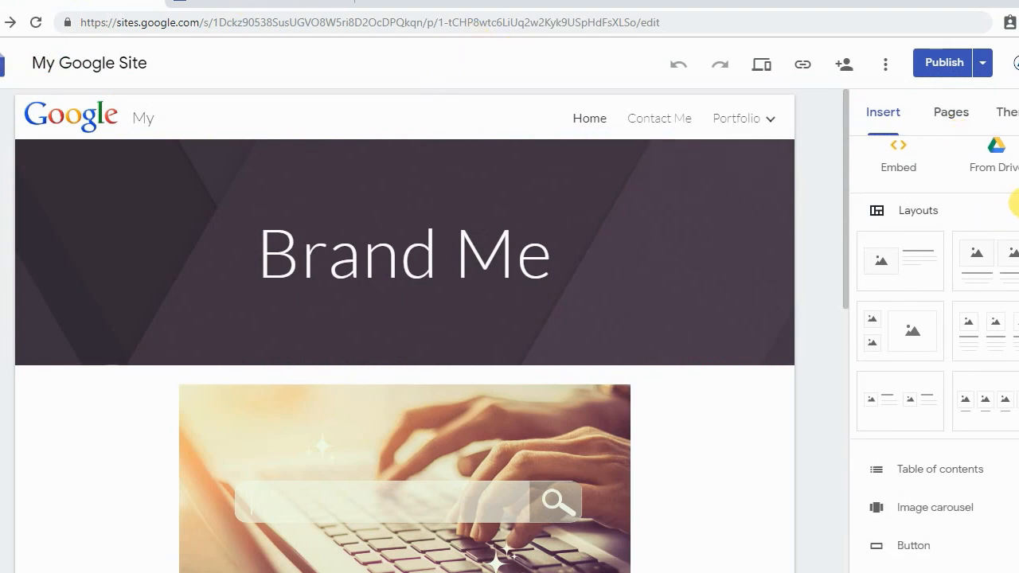
click(1014, 206)
scroll(995, 270, up, 1)
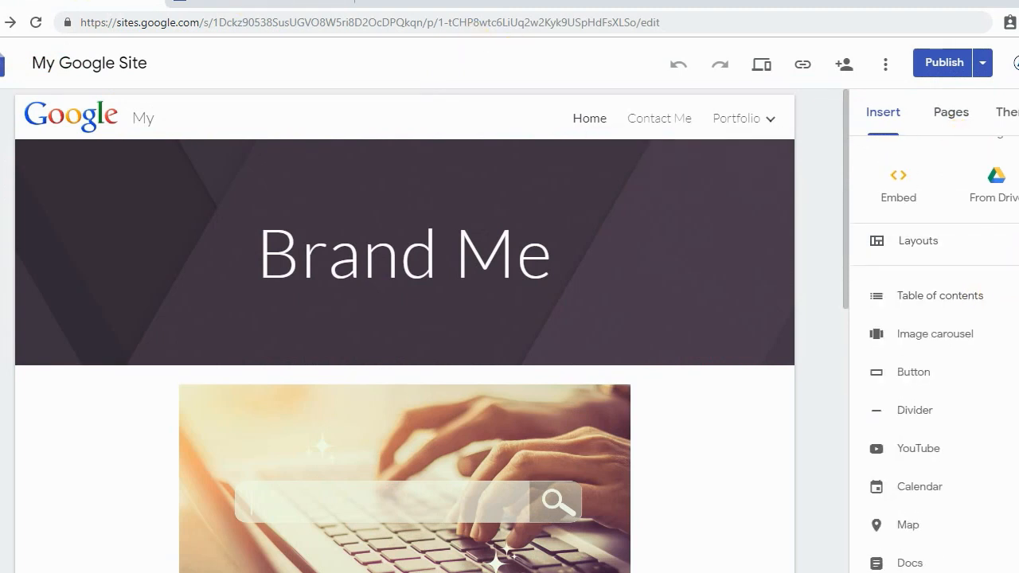
scroll(934, 350, up, 1)
scroll(934, 350, down, 4)
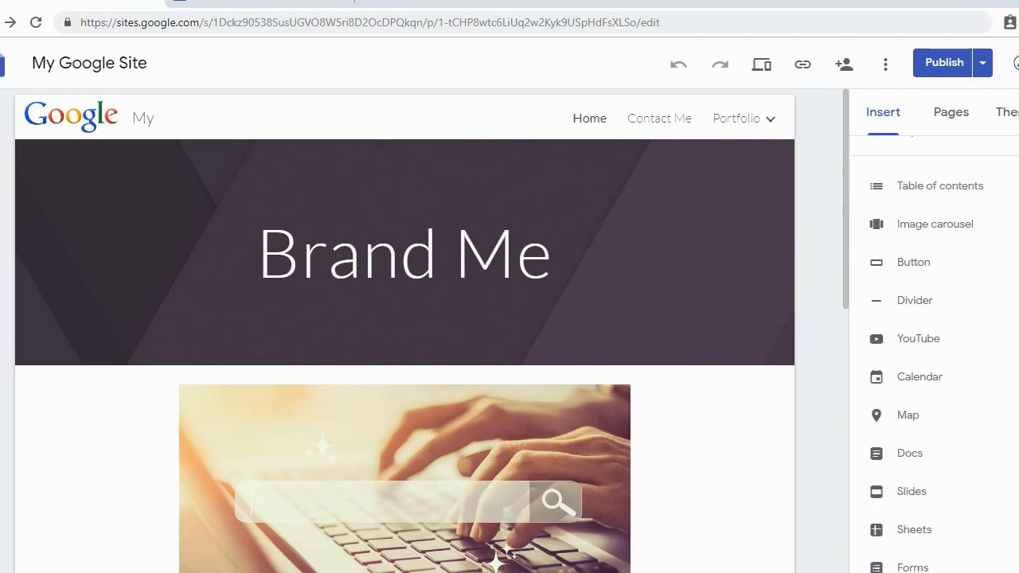